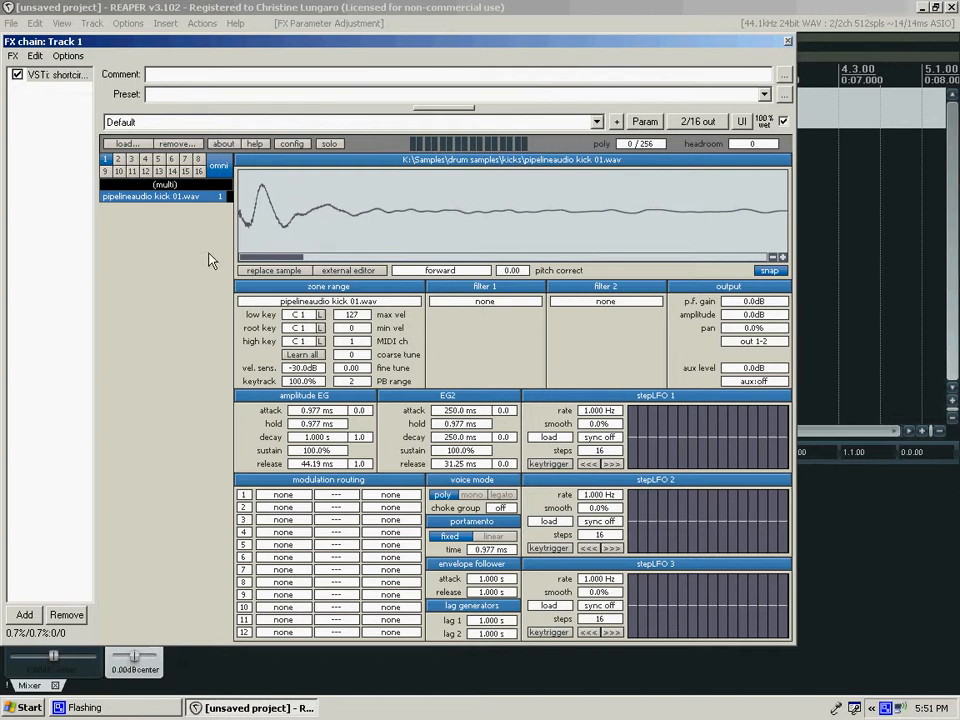
- Set the kick sample's playback mode to forward shot and close the FX chain window
{"action": "left_click", "coordinate": [774, 258]}
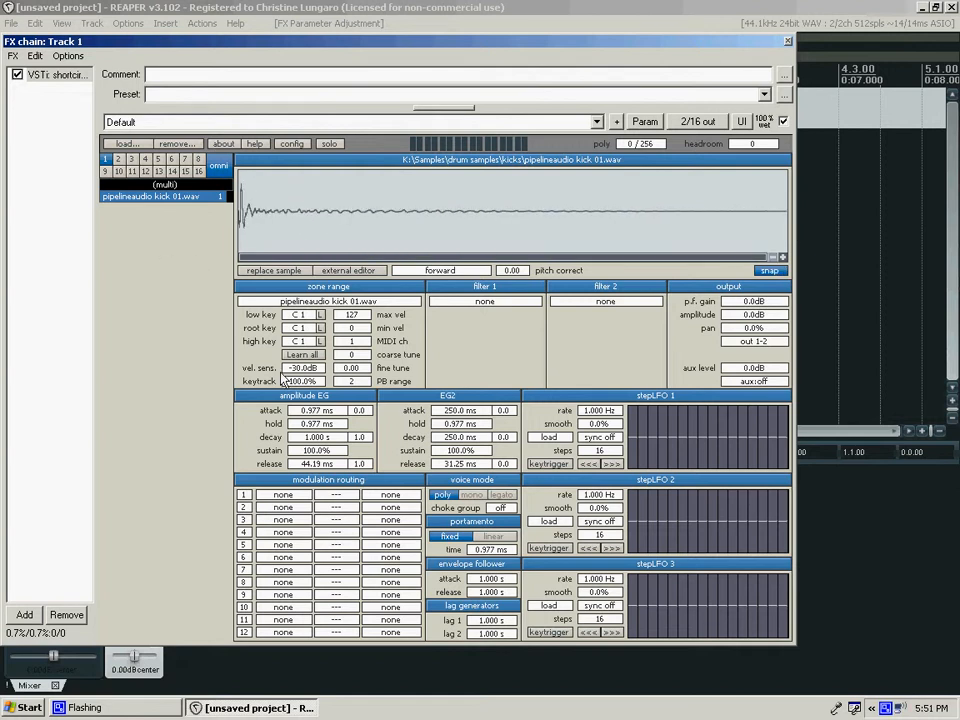
{"action": "left_click", "coordinate": [448, 276]}
{"action": "left_click", "coordinate": [456, 361]}
{"action": "left_click", "coordinate": [788, 46]}
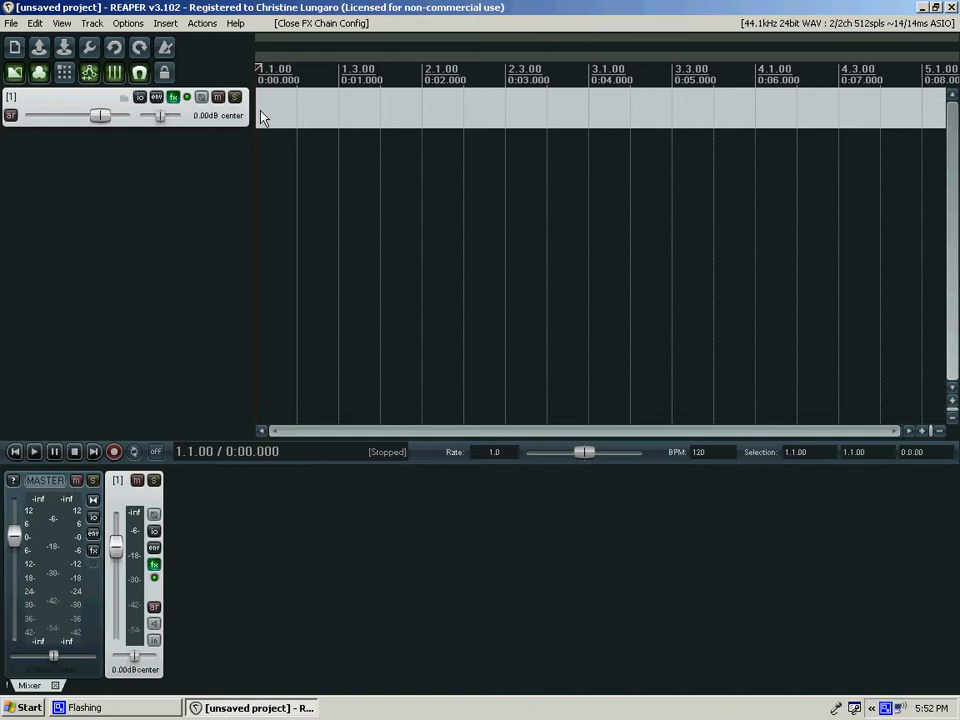
- Draw an empty MIDI item on track 1 from 1.1.00 to 3.3.00 and open it in the MIDI editor
{"action": "left_click_drag", "start_coordinate": [268, 117], "coordinate": [672, 117]}
{"action": "left_click", "coordinate": [338, 112]}
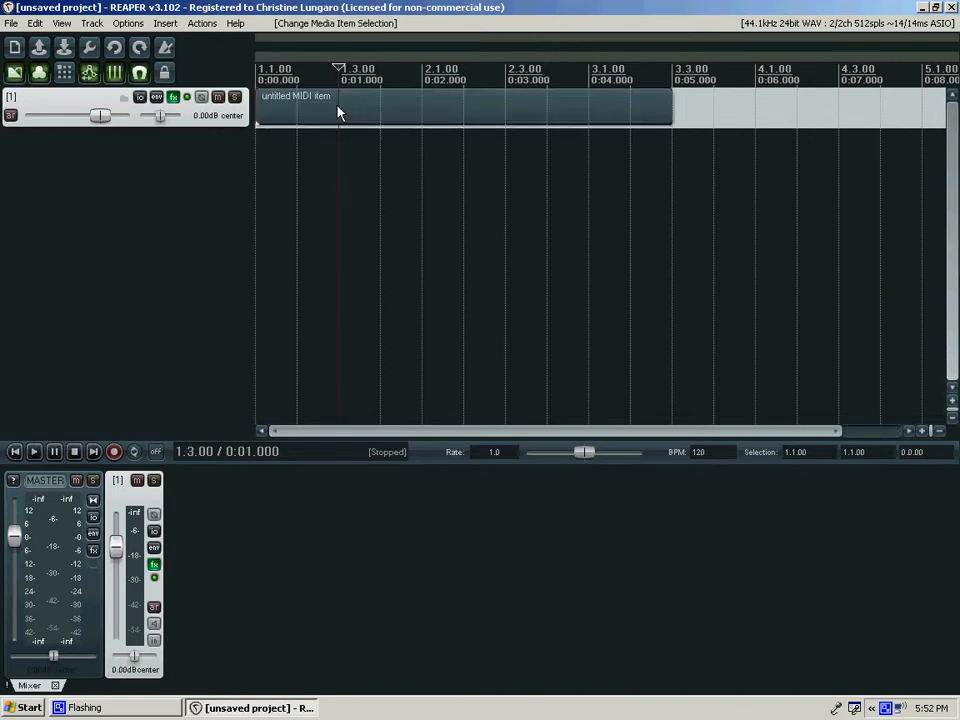
{"action": "double_click", "coordinate": [338, 112]}
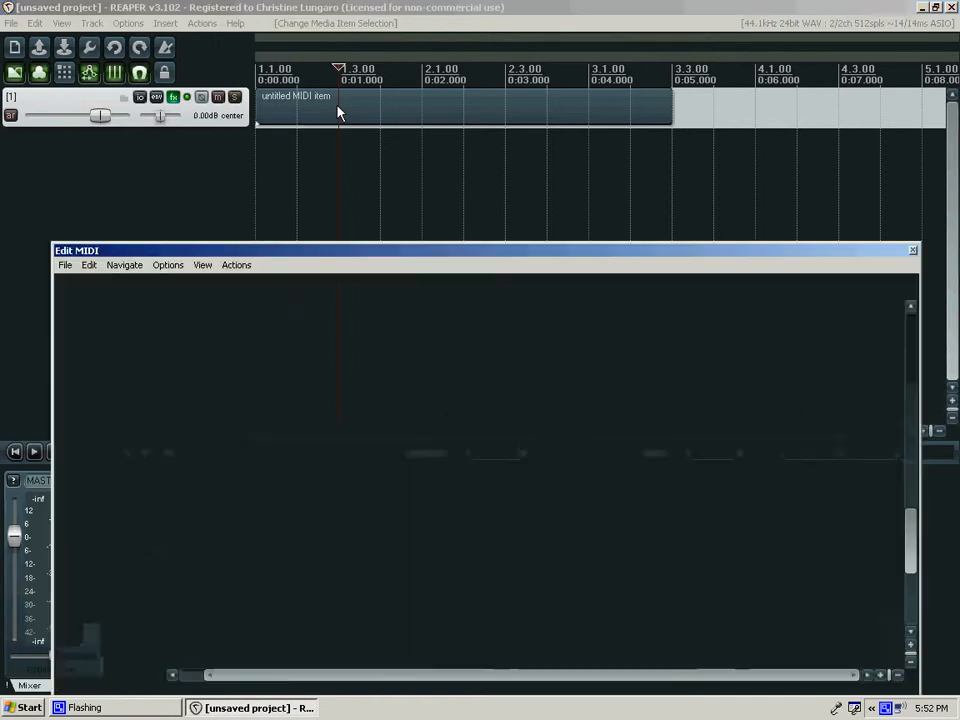
{"action": "left_click_drag", "start_coordinate": [463, 258], "coordinate": [459, 163]}
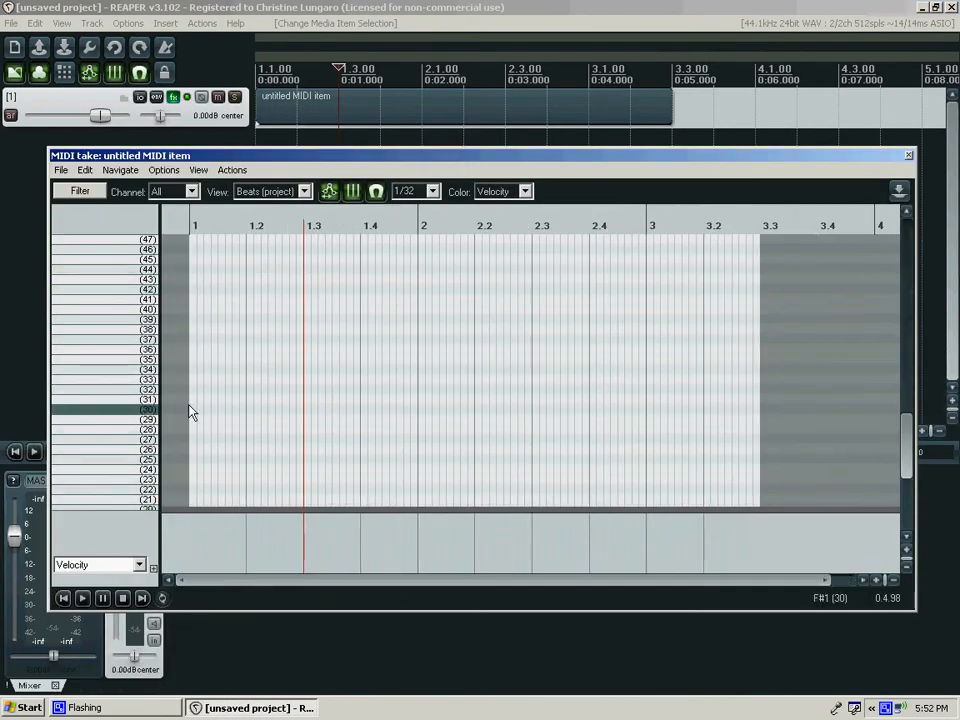
- Load the MIDI note names from the GM_drums text file
{"action": "left_click", "coordinate": [61, 172]}
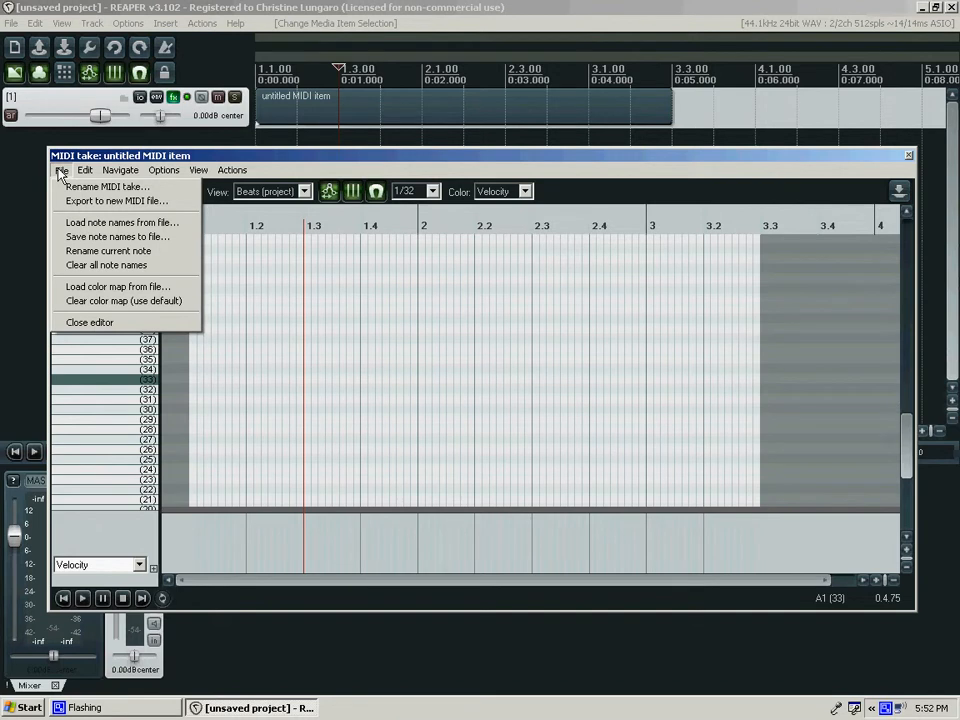
{"action": "left_click", "coordinate": [165, 222]}
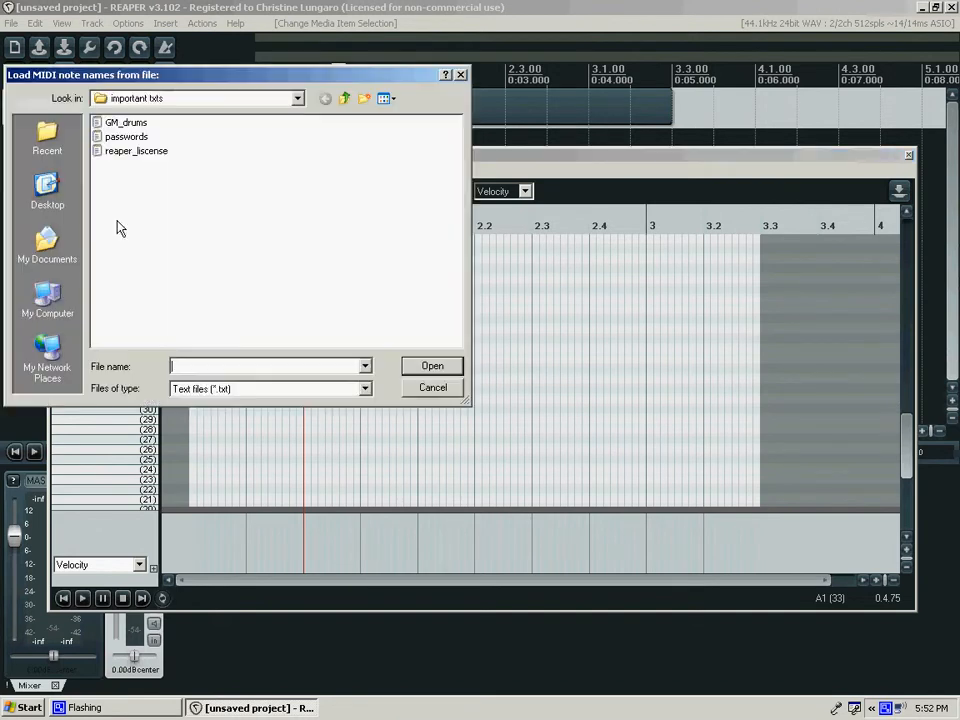
{"action": "left_click", "coordinate": [127, 123]}
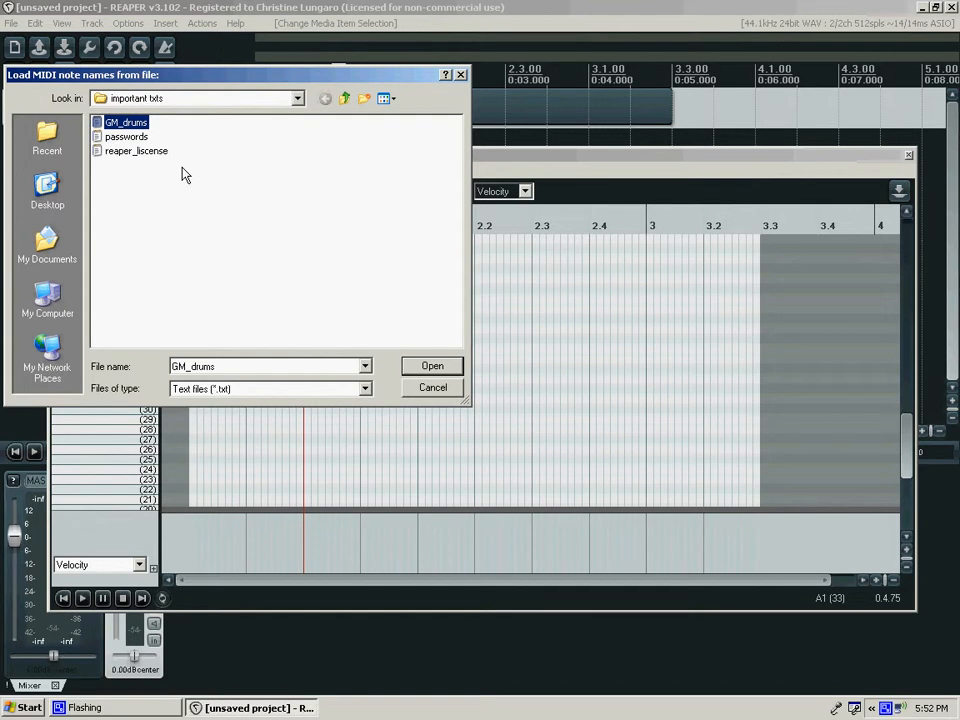
{"action": "double_click", "coordinate": [127, 122]}
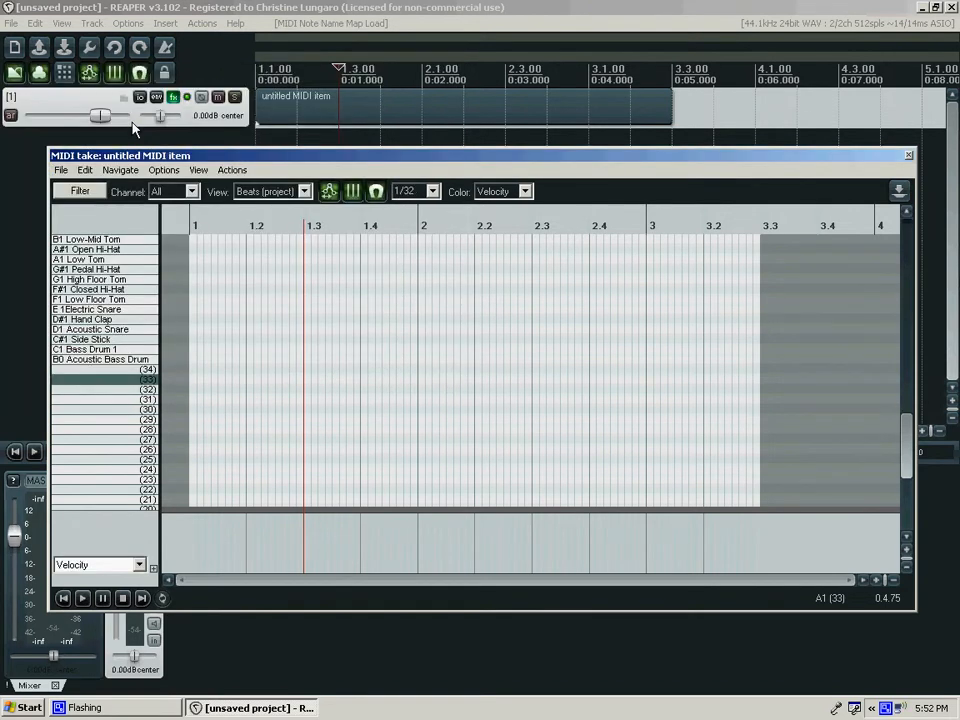
- Audition the C1 Bass Drum 1 note from the named note list
{"action": "left_click_drag", "start_coordinate": [906, 452], "coordinate": [906, 423]}
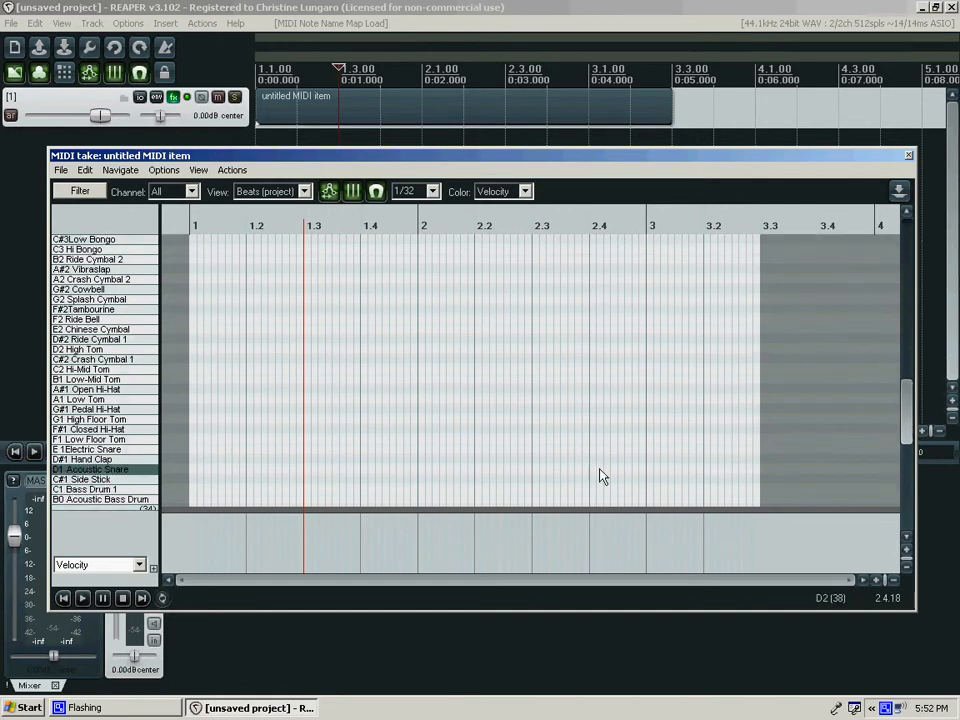
{"action": "scroll", "coordinate": [459, 444], "scroll_direction": "up", "scroll_amount": 3}
{"action": "left_click_drag", "start_coordinate": [597, 582], "coordinate": [623, 594]}
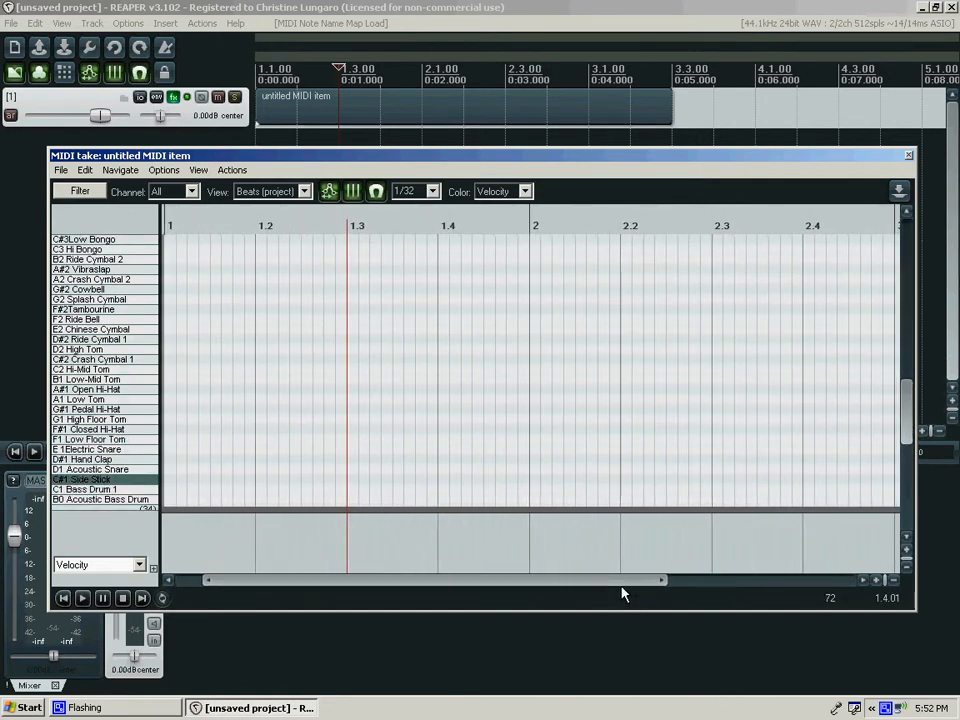
{"action": "left_click", "coordinate": [132, 490]}
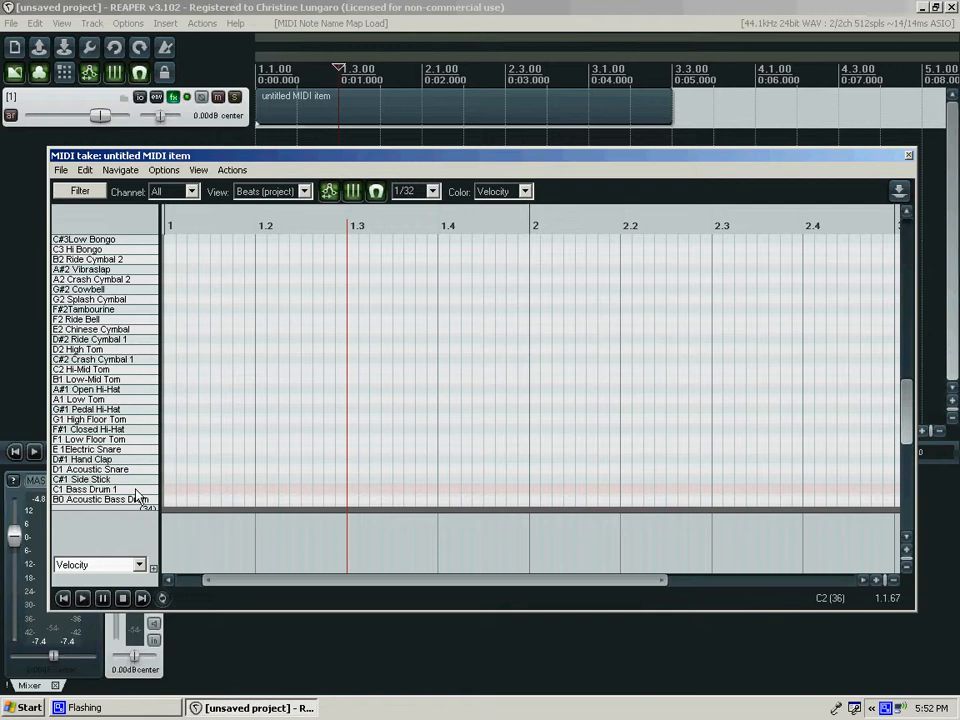
{"action": "left_click", "coordinate": [148, 490]}
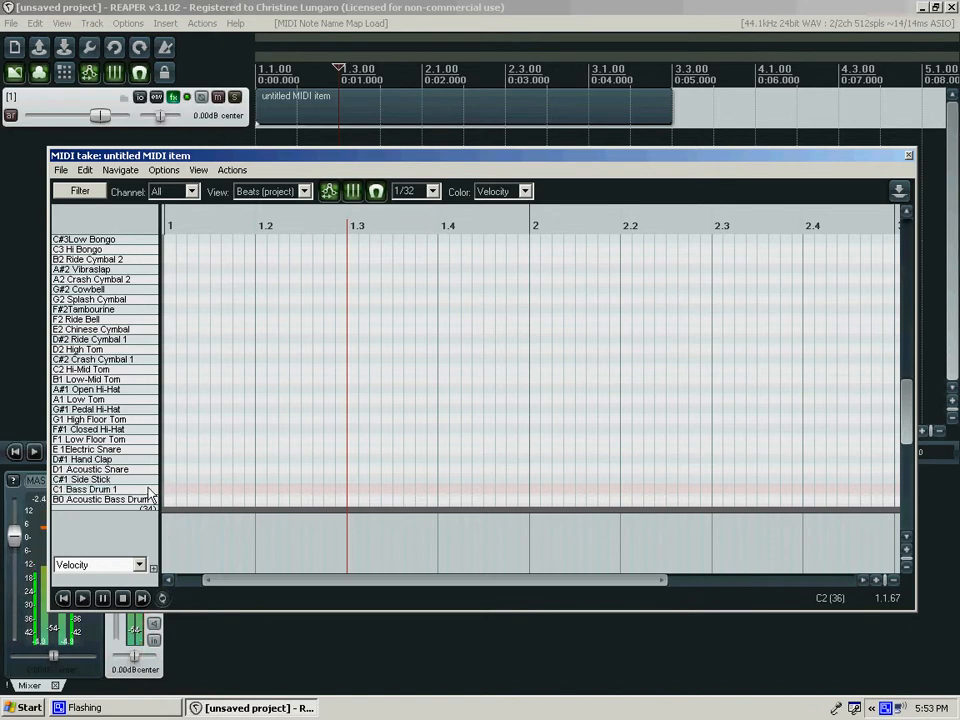
{"action": "left_click", "coordinate": [140, 499]}
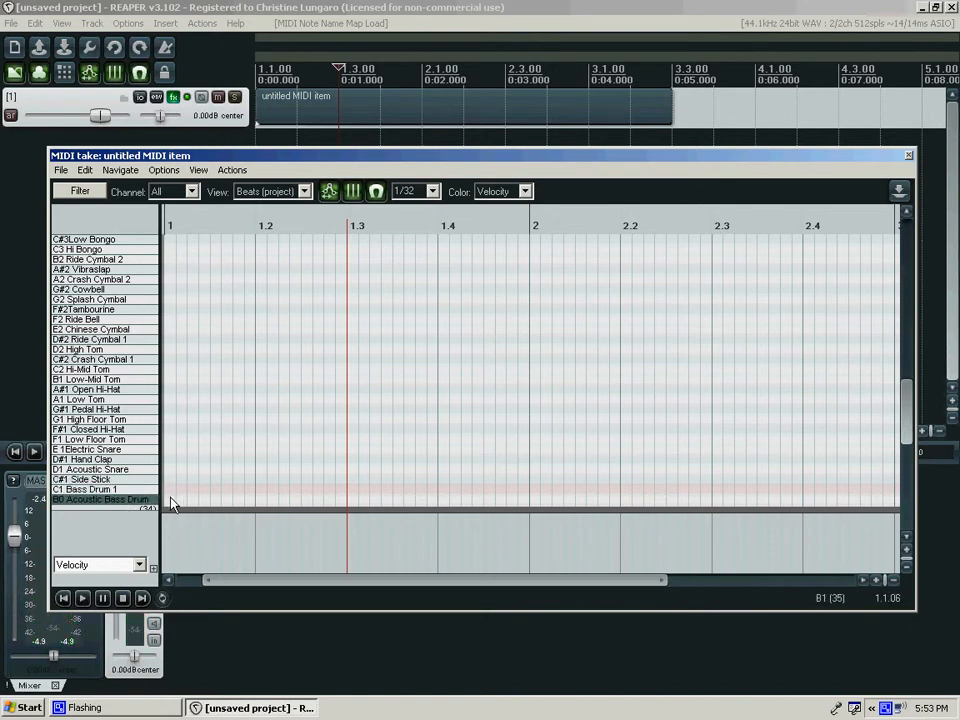
- Try out a Bass Drum 1 note with lowered velocity at the start of bar 1, and delete it
{"action": "left_click_drag", "start_coordinate": [170, 498], "coordinate": [168, 493]}
{"action": "left_click", "coordinate": [176, 490]}
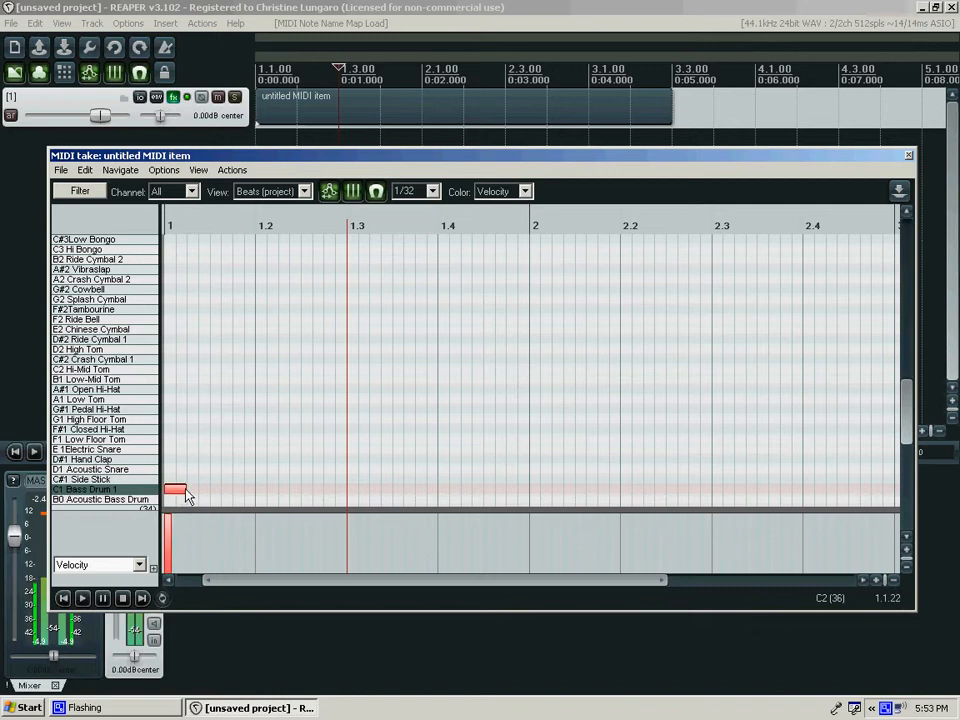
{"action": "left_click_drag", "start_coordinate": [167, 520], "coordinate": [166, 533]}
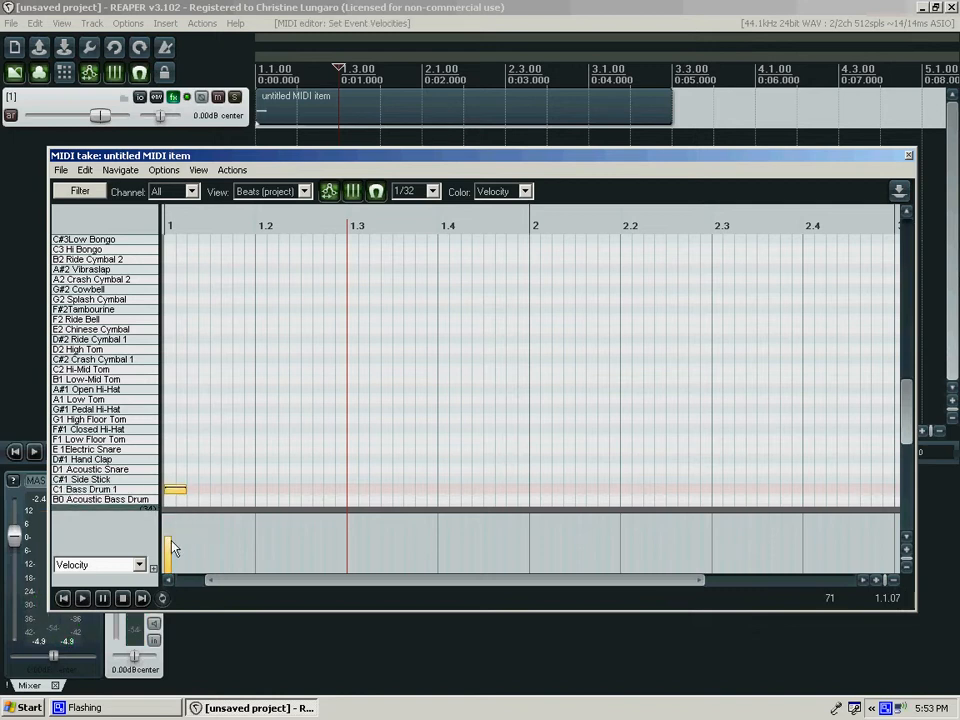
{"action": "double_click", "coordinate": [178, 491]}
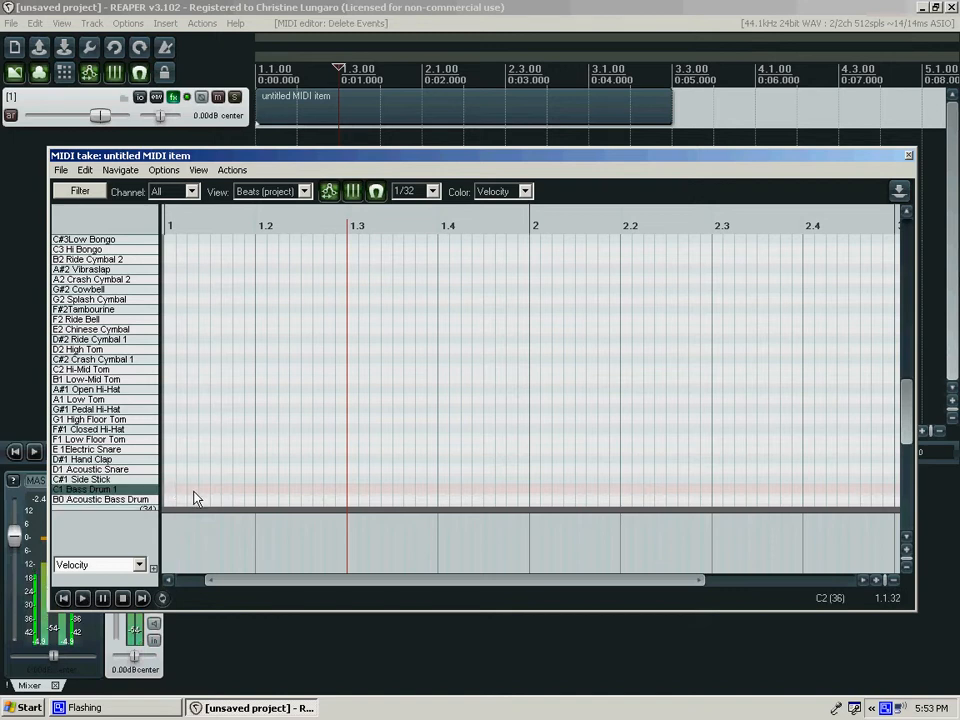
- Try out another Bass Drum 1 note at the start of bar 1, shortened to one grid division, and delete it
{"action": "left_click", "coordinate": [186, 490]}
{"action": "left_click_drag", "start_coordinate": [186, 497], "coordinate": [165, 505]}
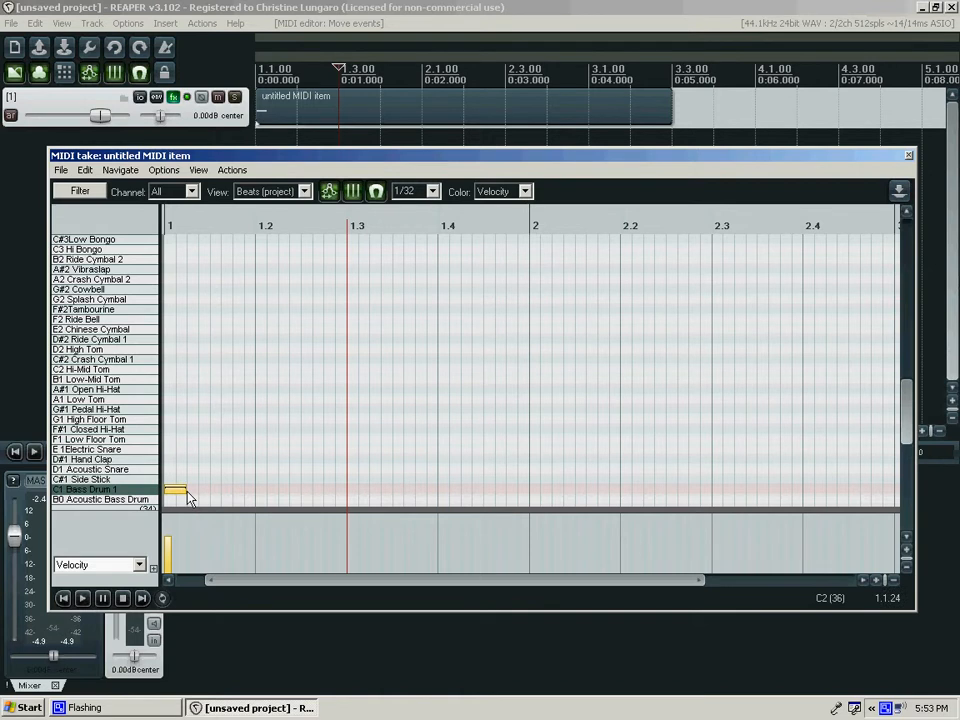
{"action": "mouse_move", "coordinate": [188, 498]}
{"action": "left_mouse_down"}
{"action": "mouse_move", "coordinate": [171, 501]}
{"action": "mouse_move", "coordinate": [295, 490]}
{"action": "mouse_move", "coordinate": [184, 508]}
{"action": "left_mouse_up"}
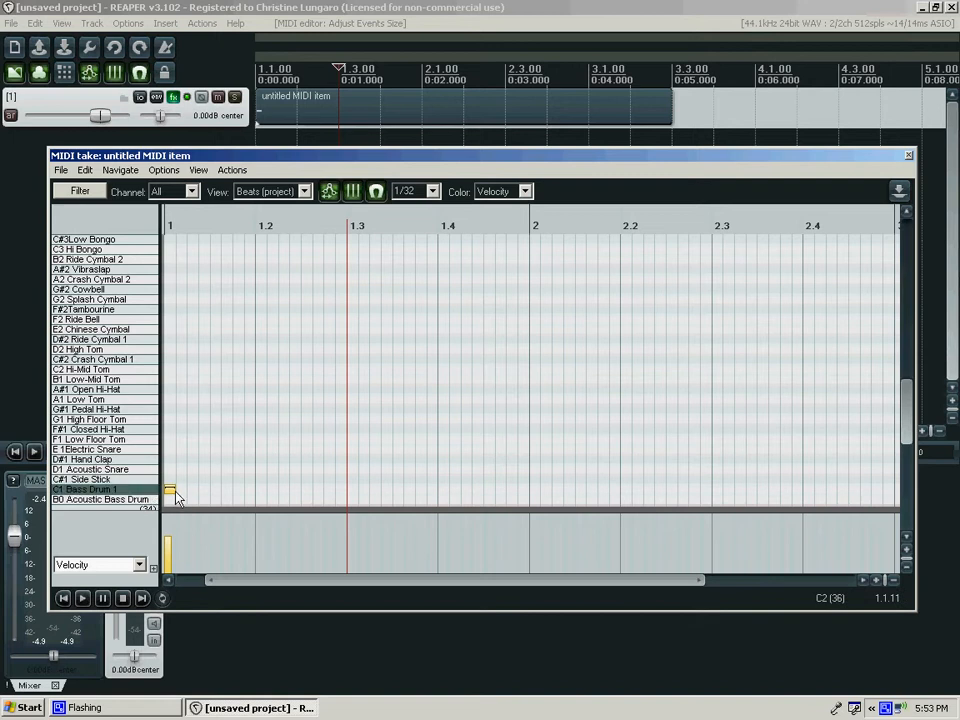
{"action": "left_click", "coordinate": [169, 492]}
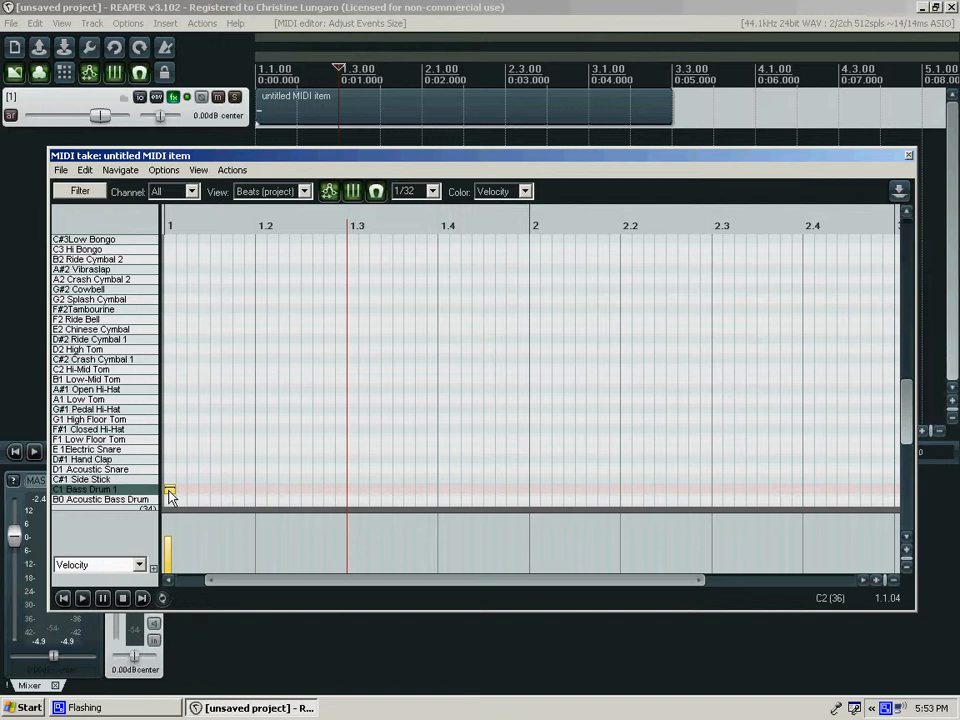
{"action": "key", "text": "Delete"}
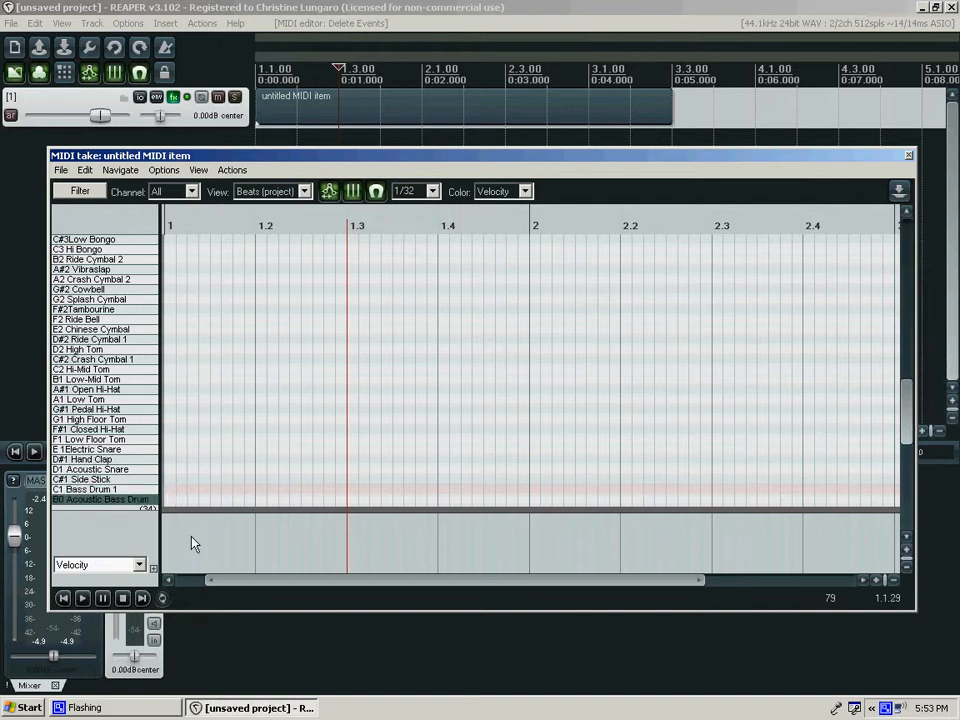
- Close the MIDI item's editor window and return to the arrangement
{"action": "left_click", "coordinate": [908, 155]}
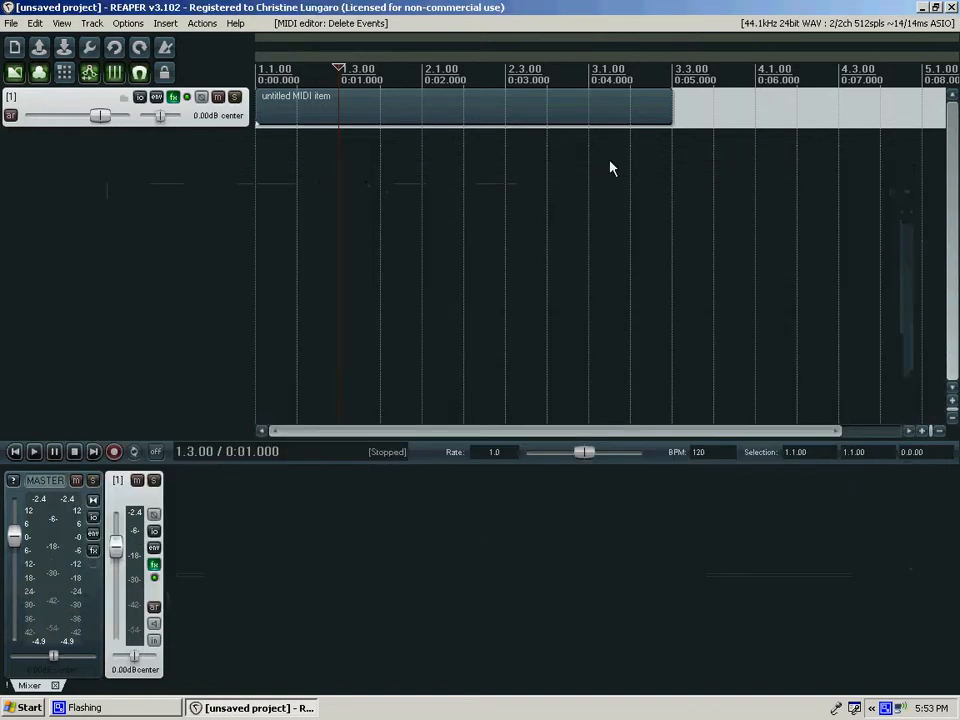
{"action": "left_click", "coordinate": [337, 118]}
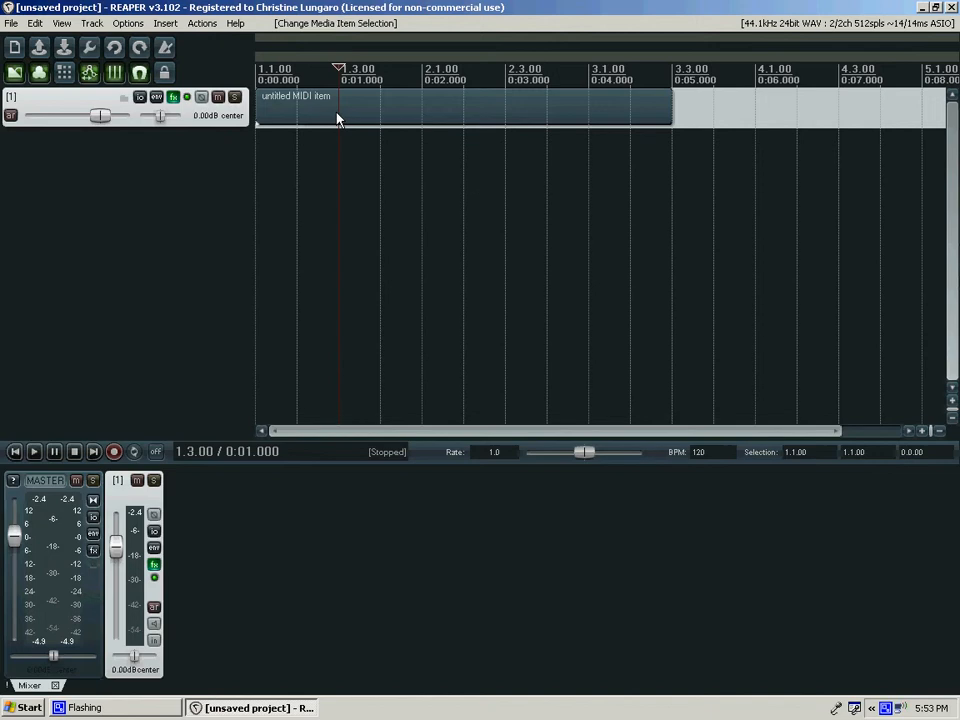
{"action": "double_click", "coordinate": [337, 118]}
{"action": "left_click", "coordinate": [908, 155]}
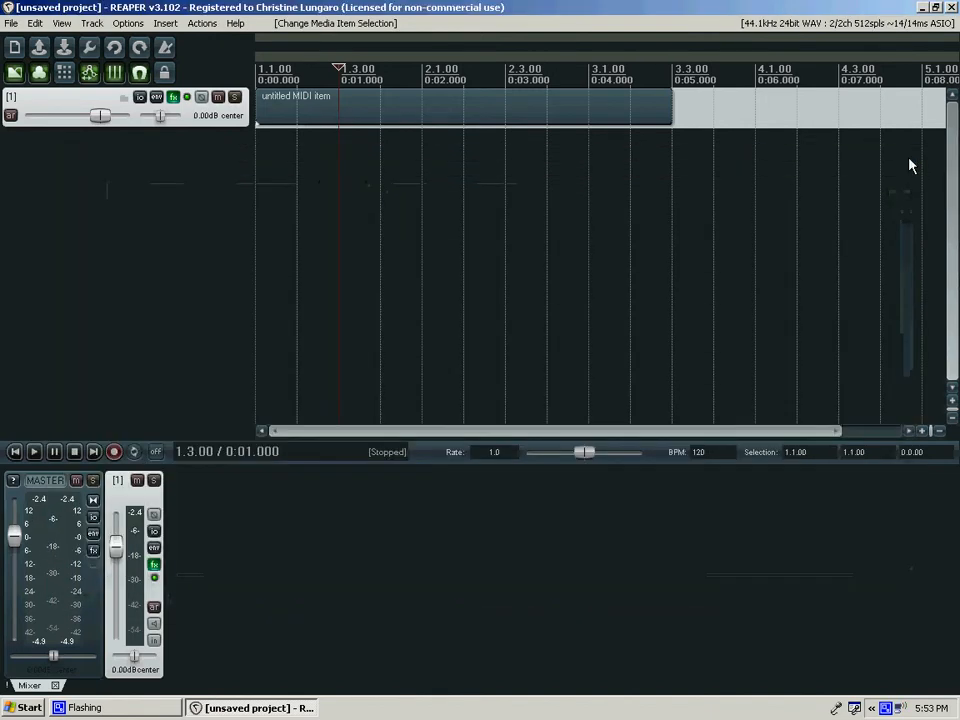
- Open track 1's FX chain and load pipelineaudio snare 01 from the snares folder in K:\Samples\drum samples into the sampler
{"action": "left_click", "coordinate": [174, 98]}
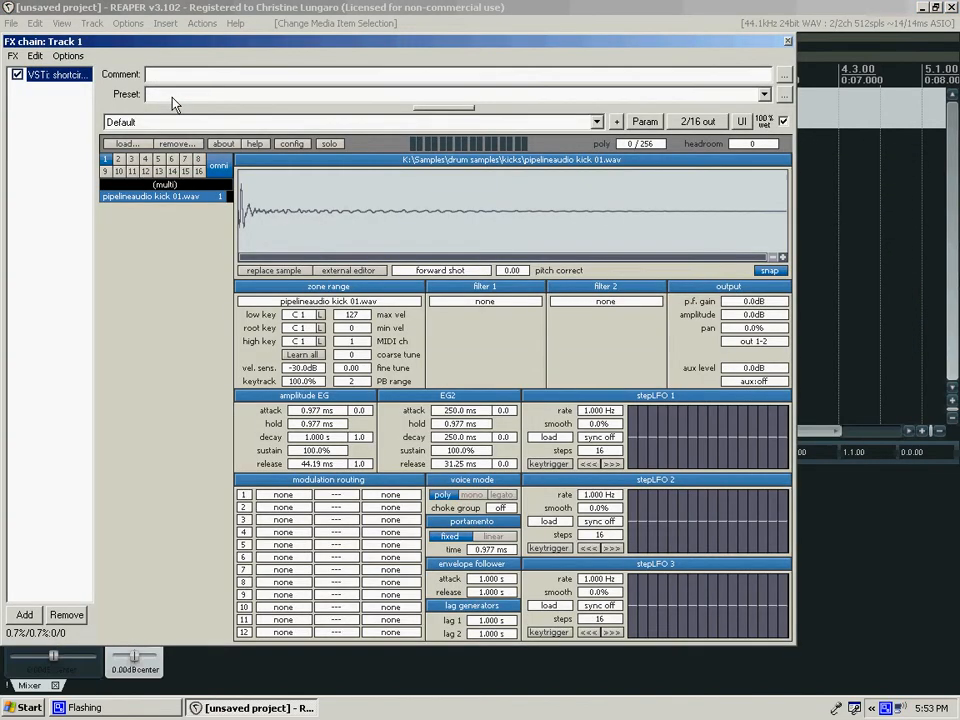
{"action": "left_click_drag", "start_coordinate": [420, 50], "coordinate": [432, 73]}
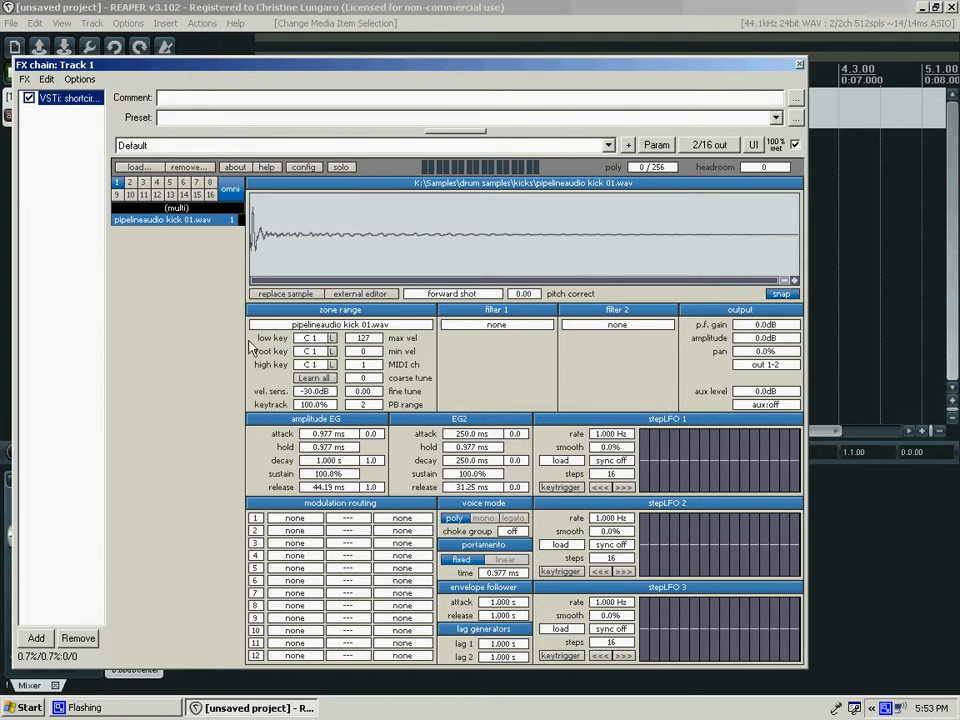
{"action": "left_click", "coordinate": [125, 167]}
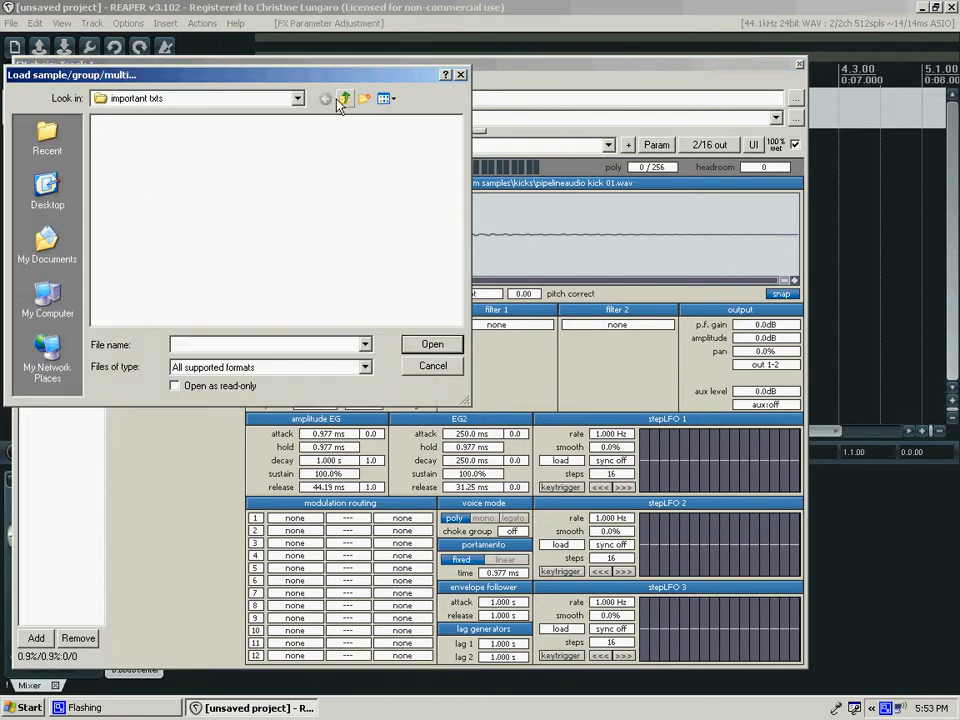
{"action": "left_click", "coordinate": [345, 98]}
{"action": "double_click", "coordinate": [128, 137]}
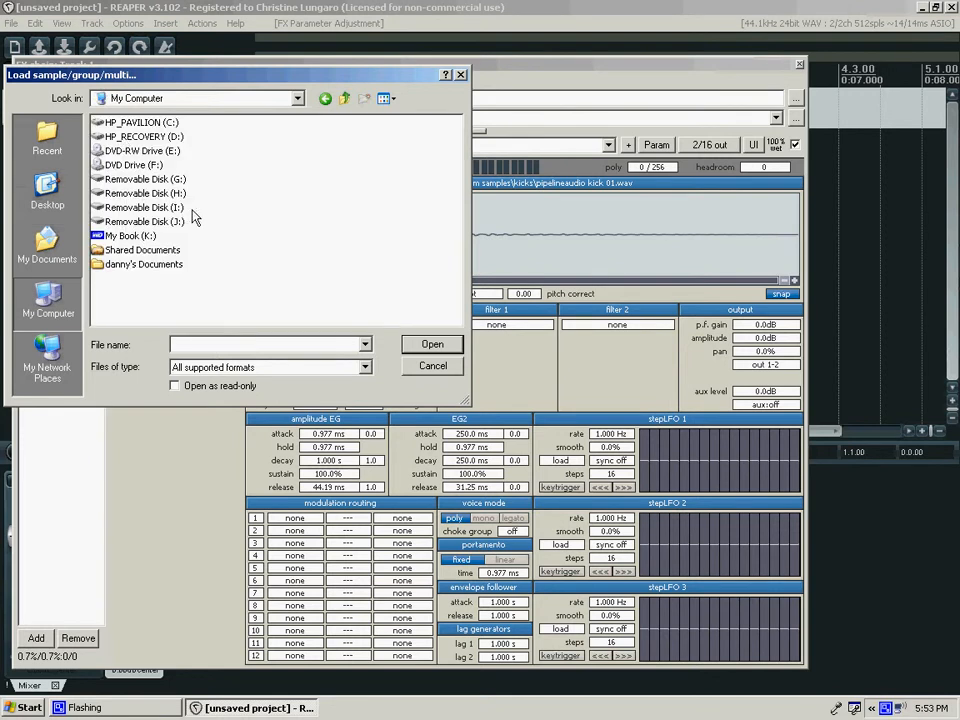
{"action": "double_click", "coordinate": [135, 236]}
{"action": "double_click", "coordinate": [121, 250]}
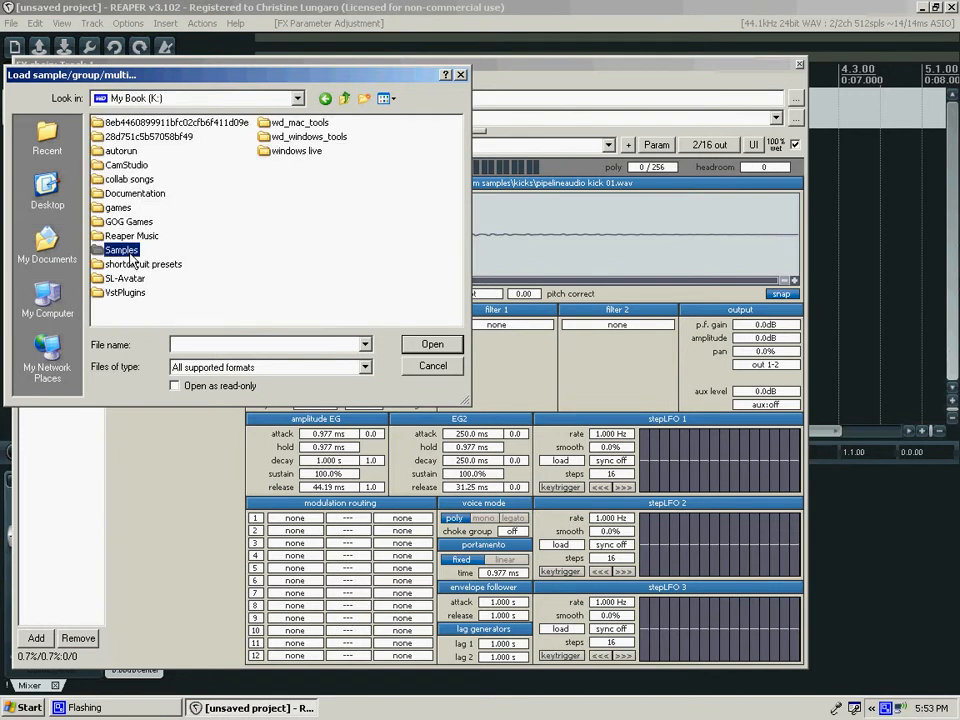
{"action": "double_click", "coordinate": [118, 137]}
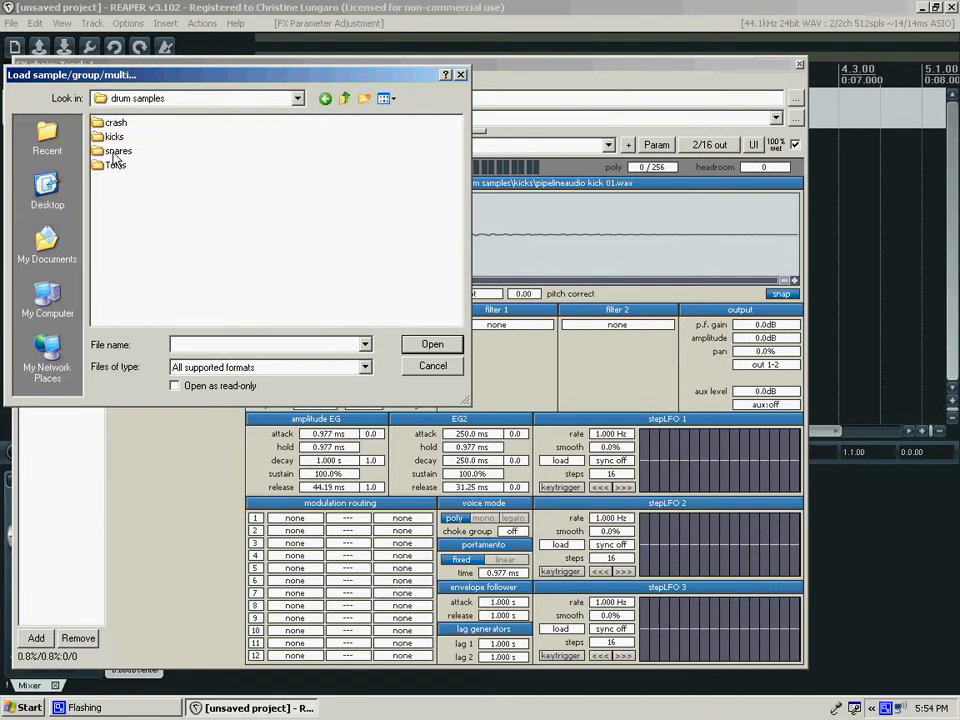
{"action": "double_click", "coordinate": [118, 150]}
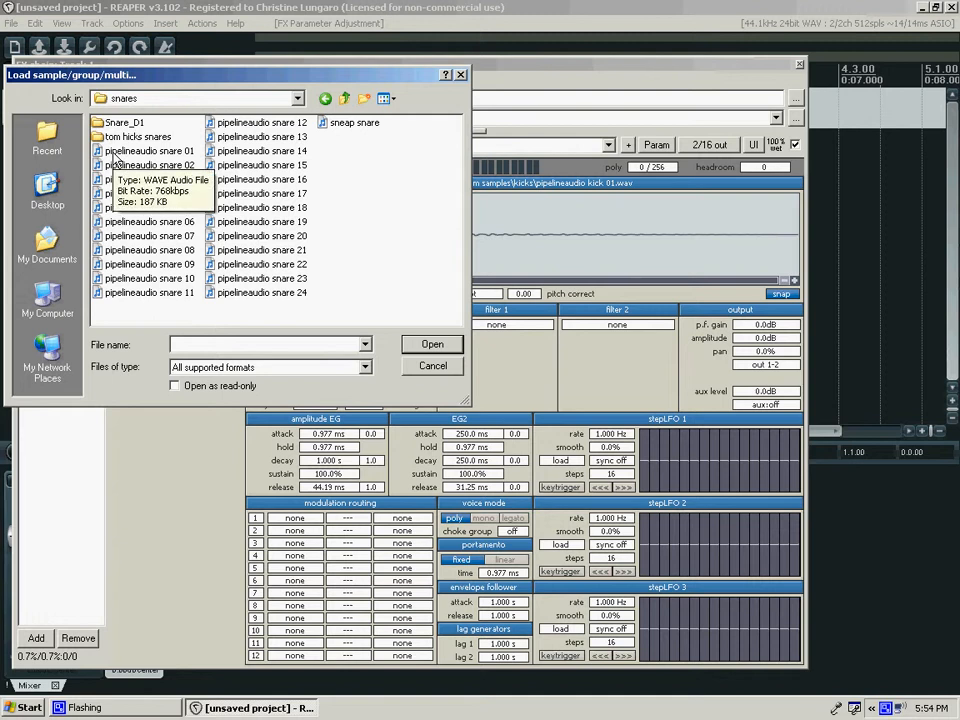
{"action": "double_click", "coordinate": [120, 151]}
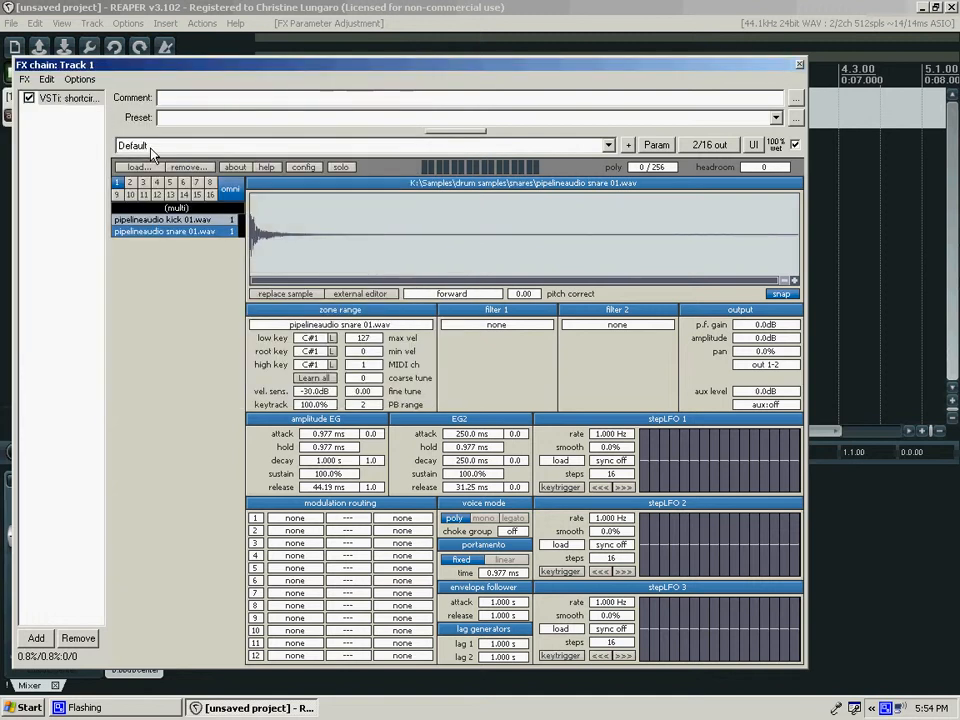
- Set the snare sample's playback mode to forward shot and move the FX chain window clear of the MIDI item
{"action": "left_click", "coordinate": [466, 294]}
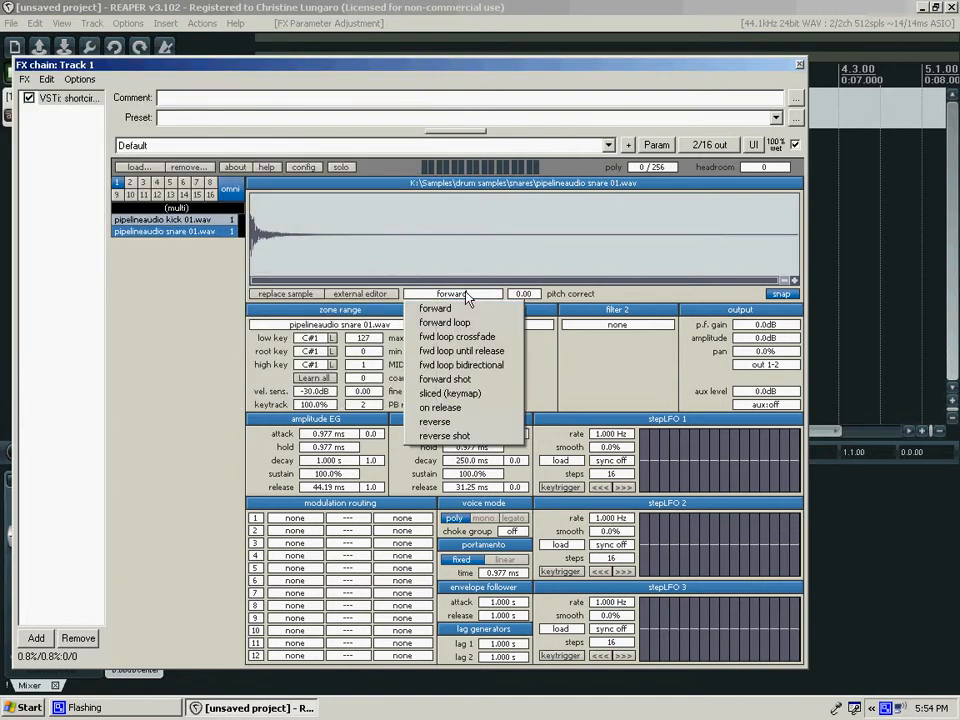
{"action": "left_click", "coordinate": [445, 379]}
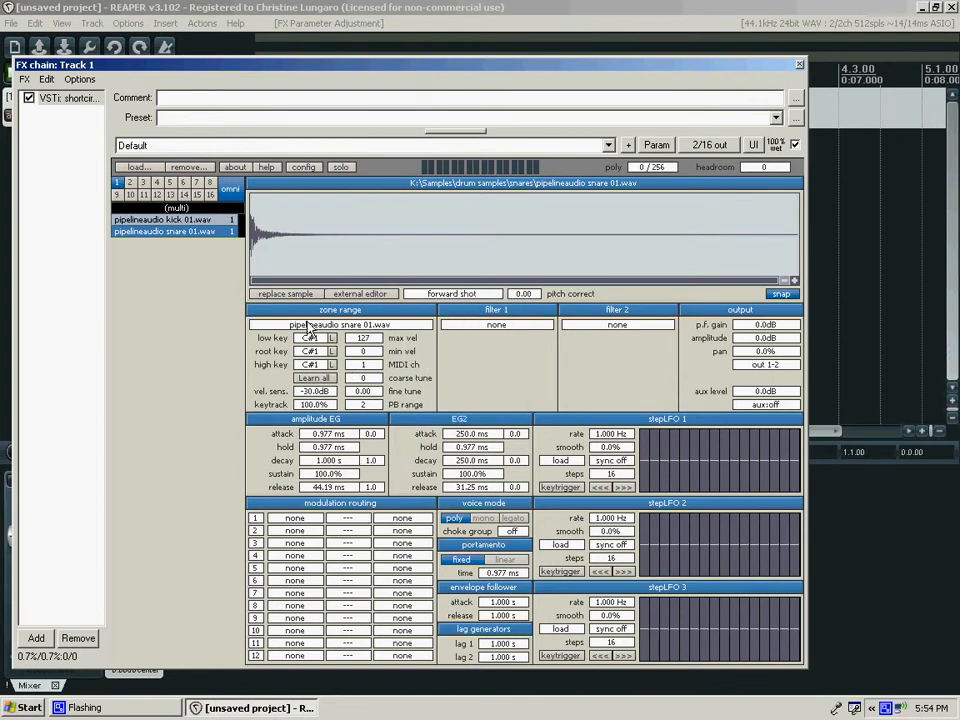
{"action": "left_click_drag", "start_coordinate": [762, 65], "coordinate": [792, 170]}
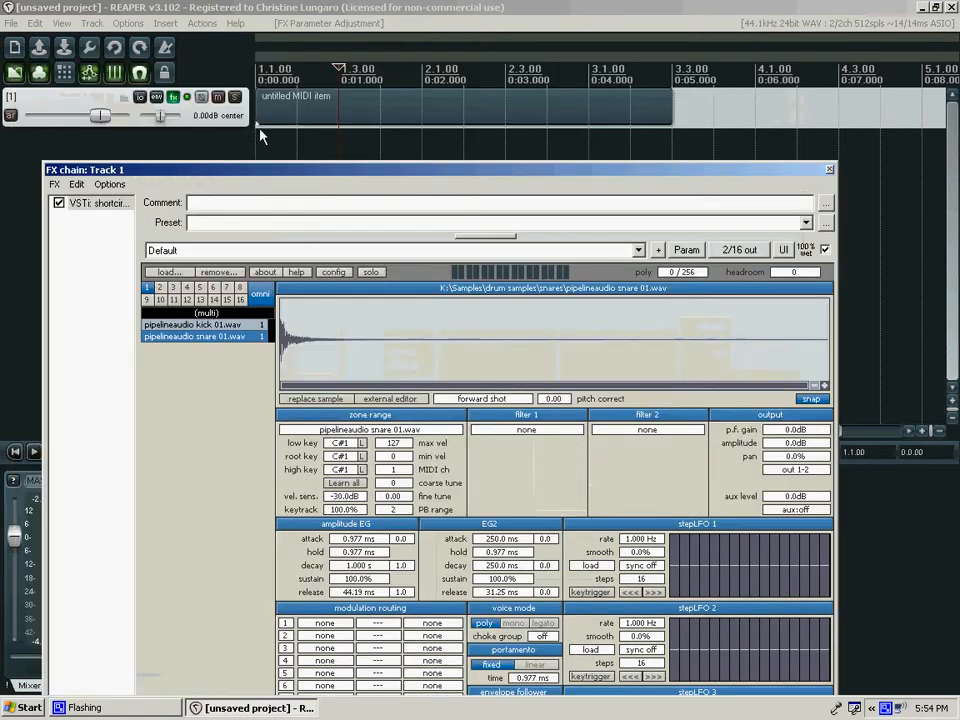
- Look up the Acoustic Snare's key in the MIDI item's note list and set the snare sample's low, root and high keys to D1
{"action": "left_click", "coordinate": [337, 120]}
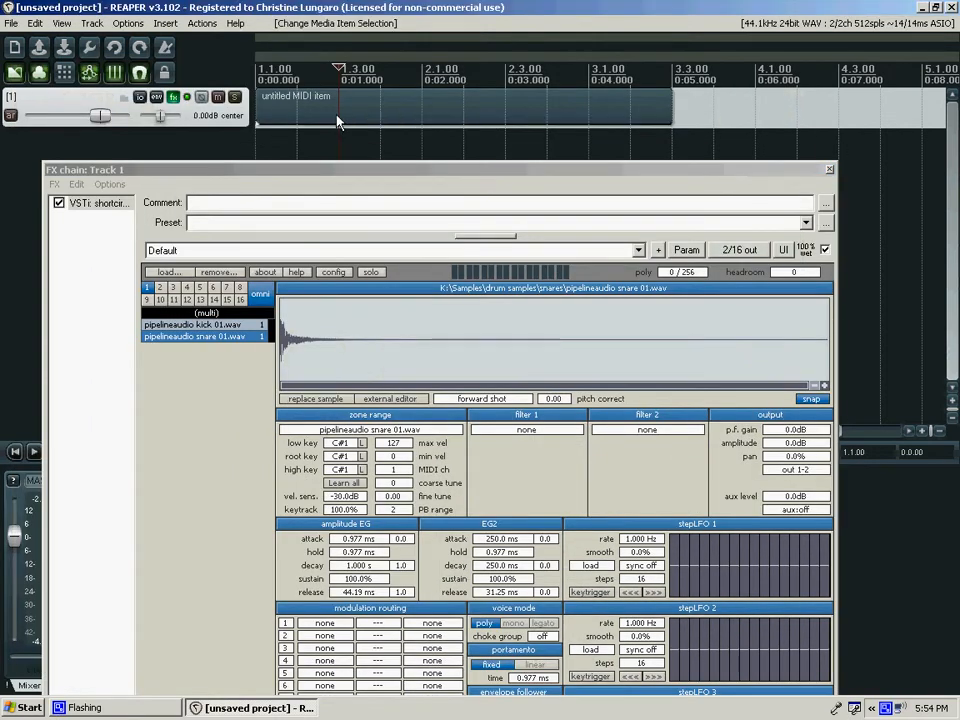
{"action": "double_click", "coordinate": [337, 120]}
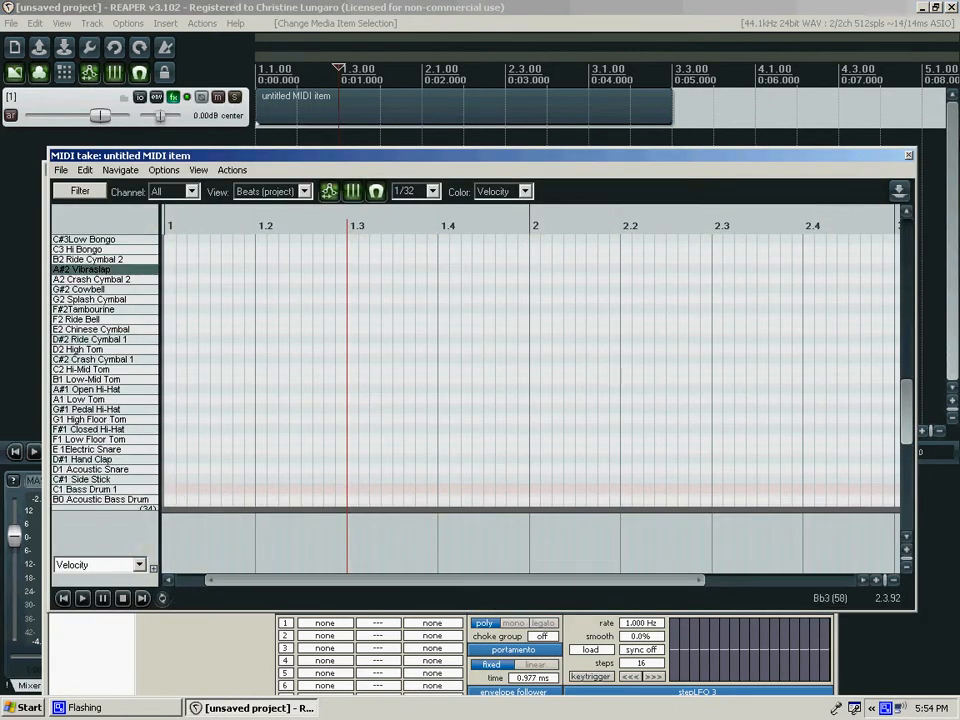
{"action": "left_click", "coordinate": [678, 116]}
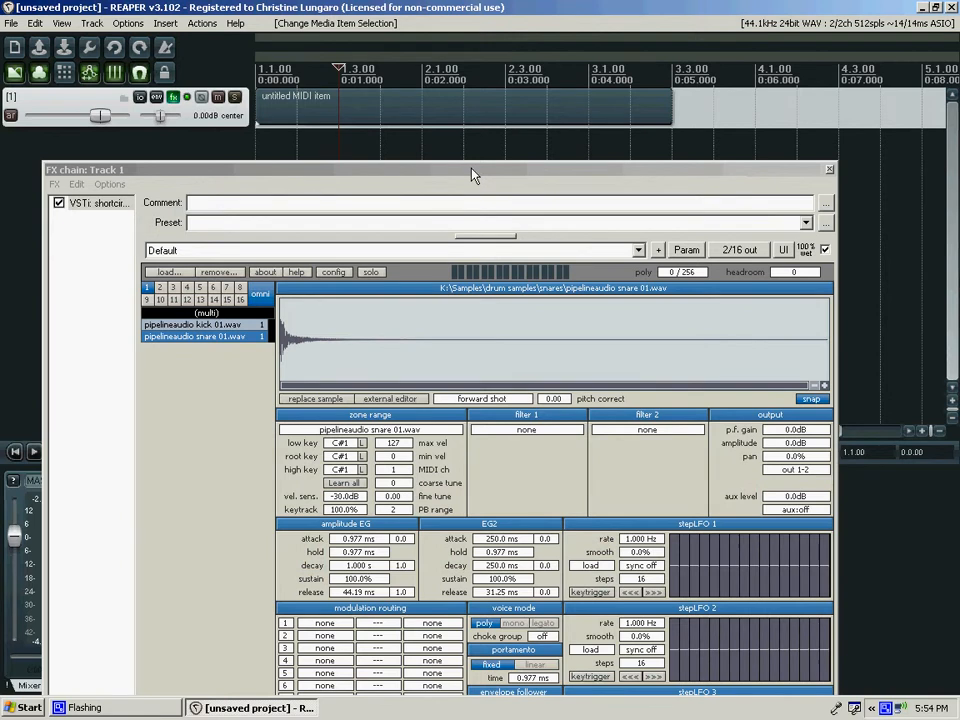
{"action": "left_click_drag", "start_coordinate": [473, 175], "coordinate": [466, 124]}
{"action": "left_click_drag", "start_coordinate": [337, 390], "coordinate": [337, 419]}
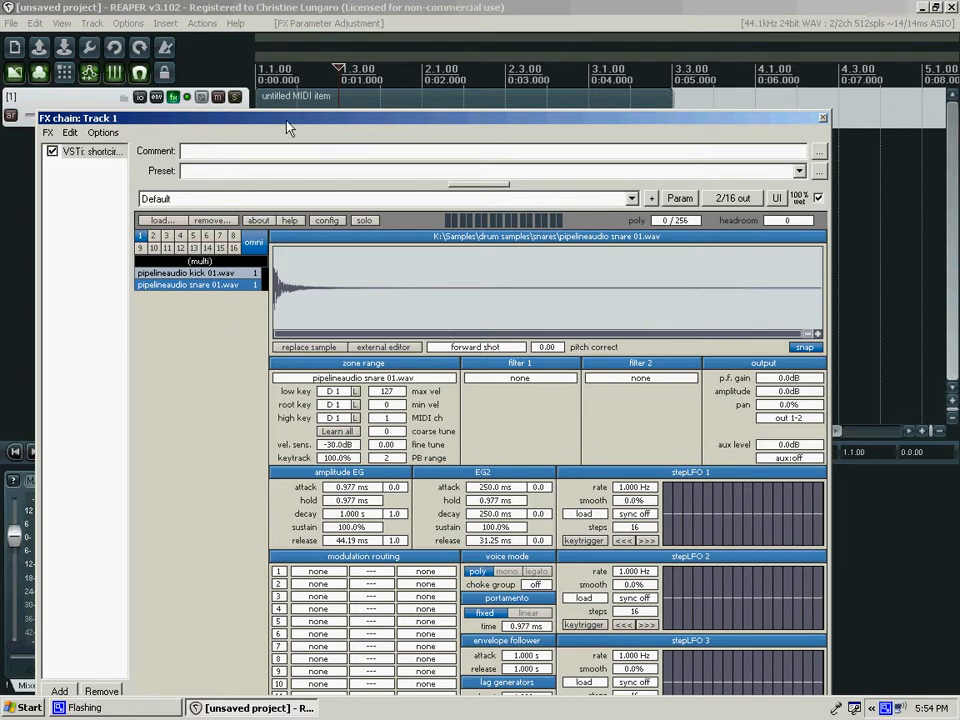
{"action": "left_click_drag", "start_coordinate": [285, 120], "coordinate": [287, 154]}
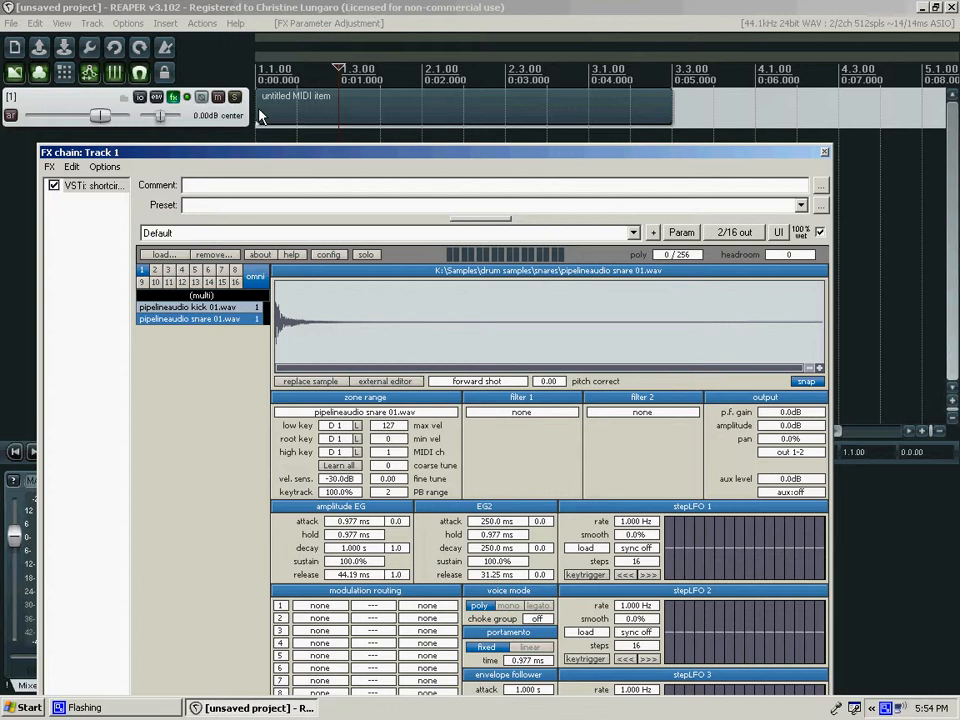
- Compare the kick and snare samples' key ranges with the MIDI item's note names, closing both windows and returning the edit cursor to the project start
{"action": "left_click", "coordinate": [185, 309]}
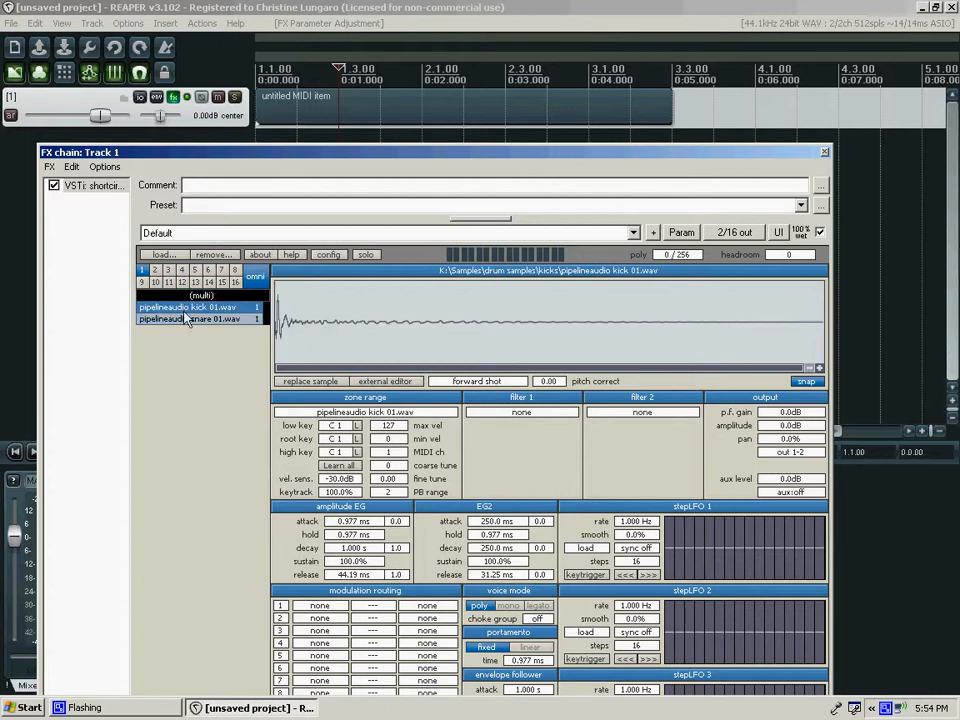
{"action": "left_click", "coordinate": [185, 319]}
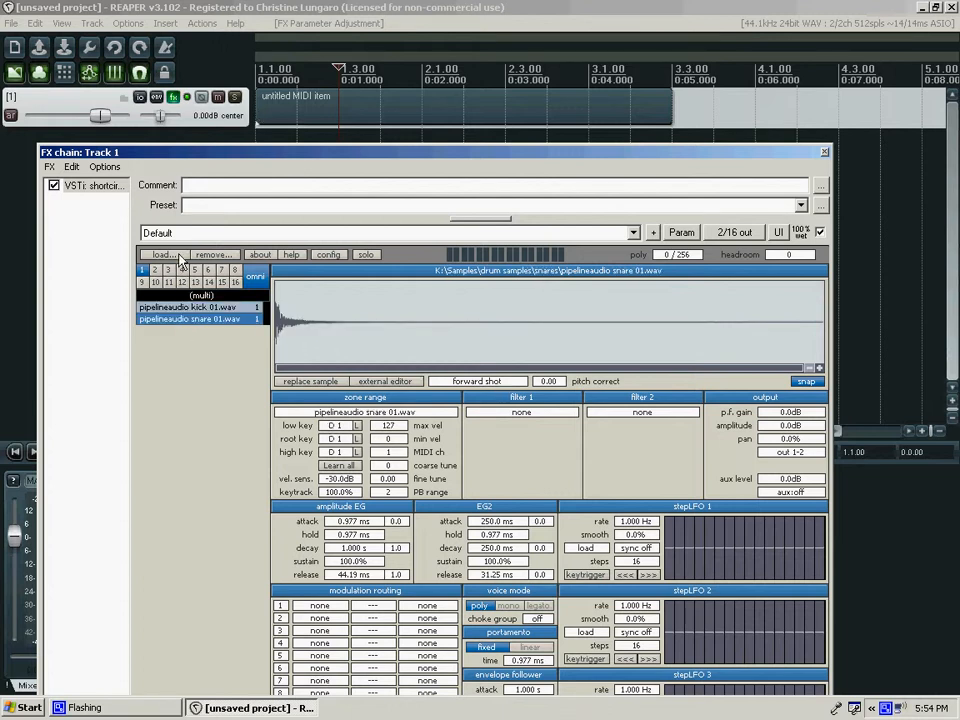
{"action": "left_click", "coordinate": [333, 108]}
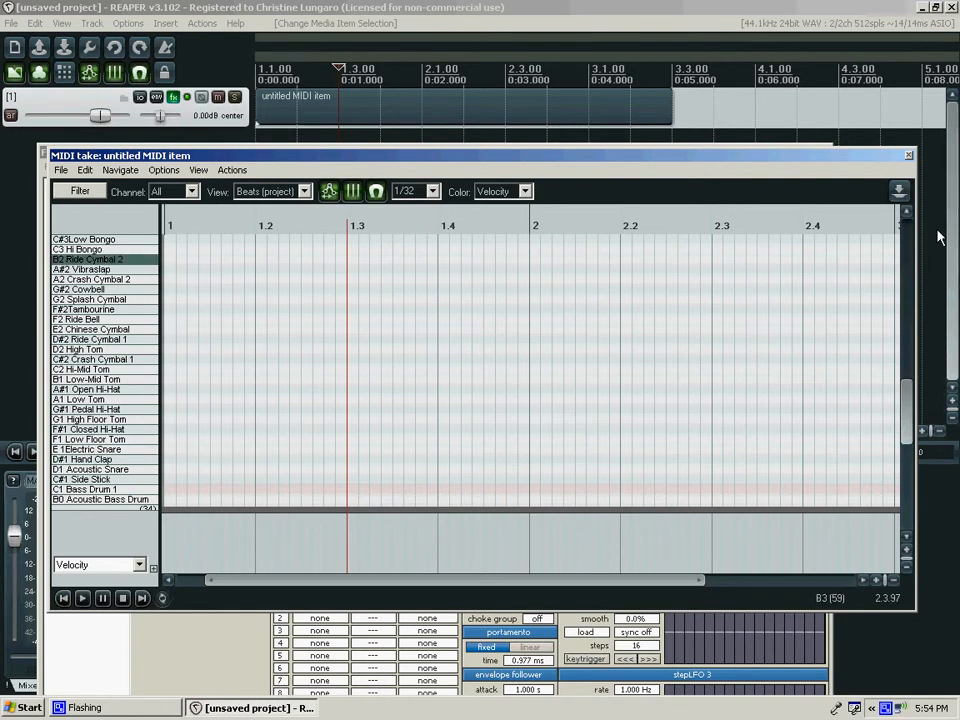
{"action": "left_click", "coordinate": [908, 156]}
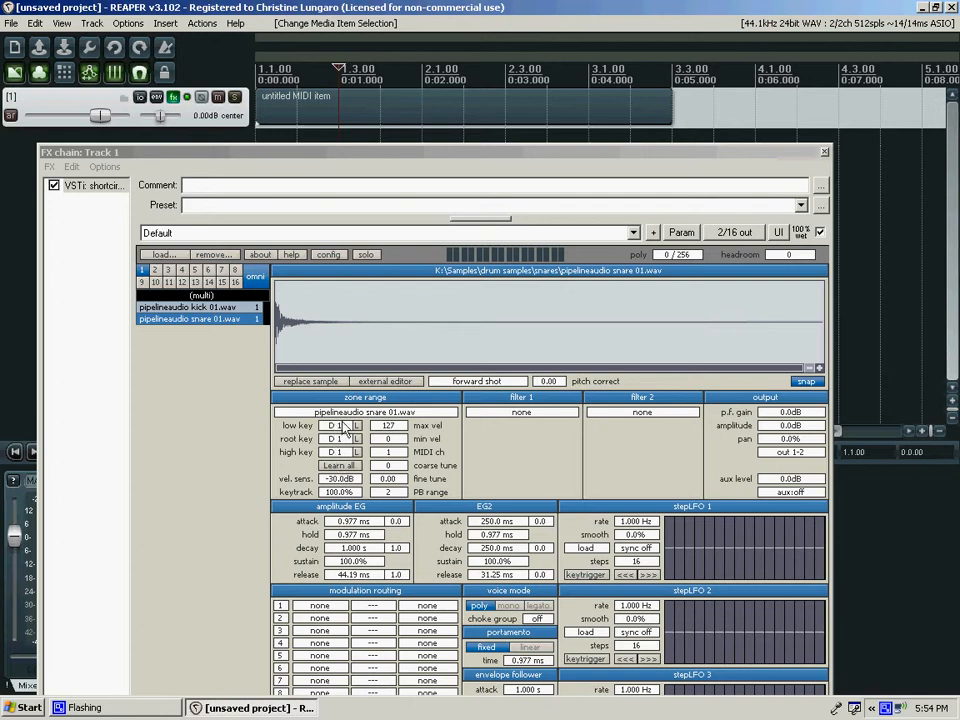
{"action": "left_click", "coordinate": [825, 153]}
{"action": "left_click", "coordinate": [261, 148]}
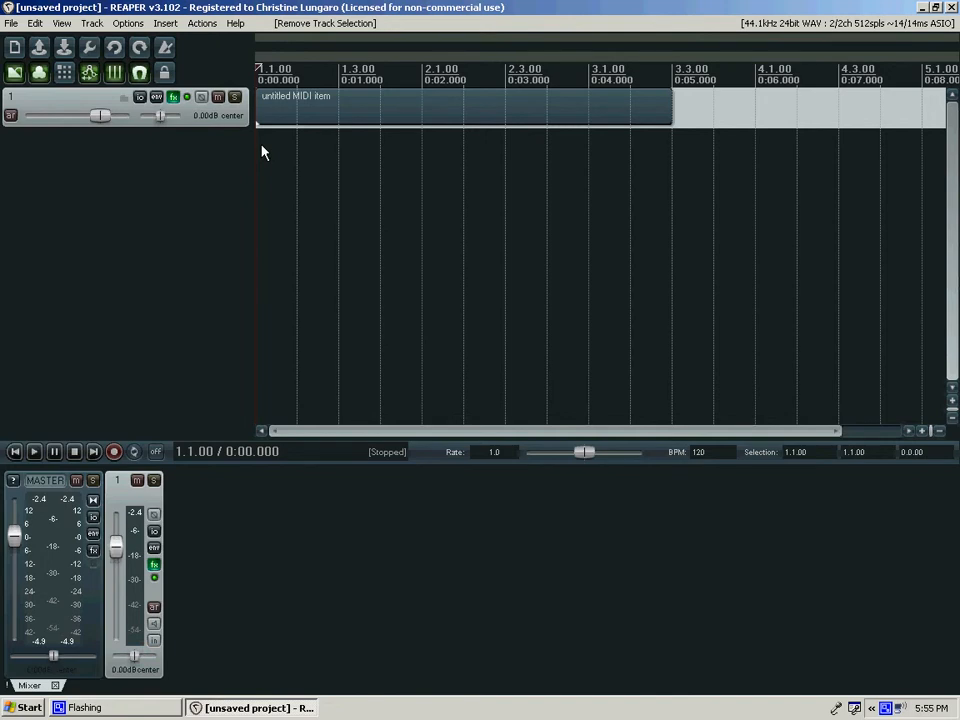
- View the shortcircuit presets folder through the patch saving dialog of track 1's sampler and leave it without saving
{"action": "left_click", "coordinate": [172, 97]}
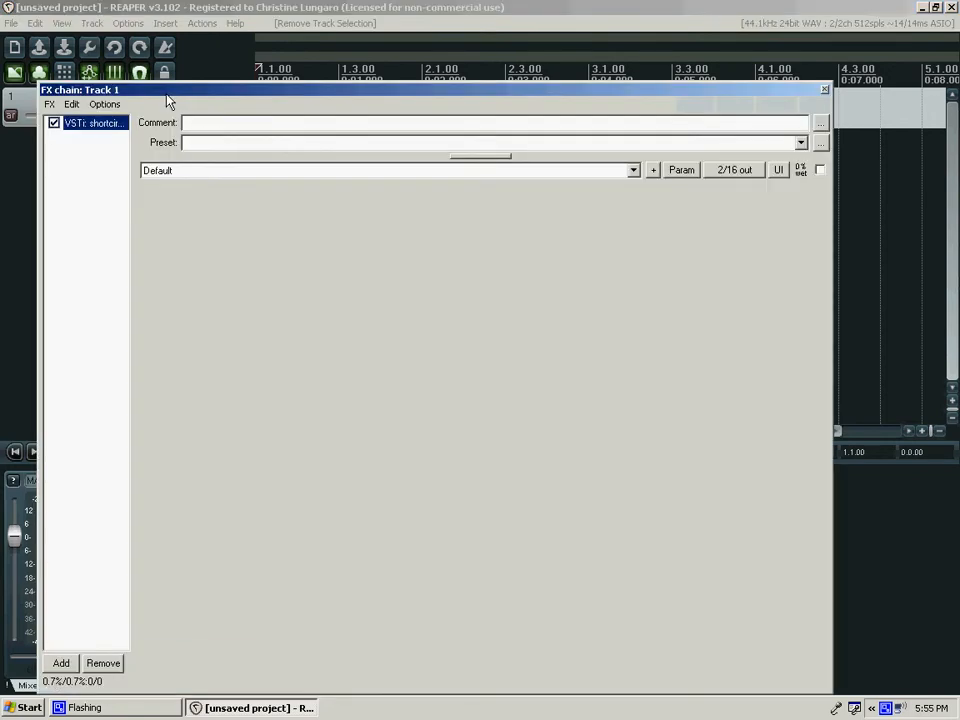
{"action": "left_click", "coordinate": [653, 170]}
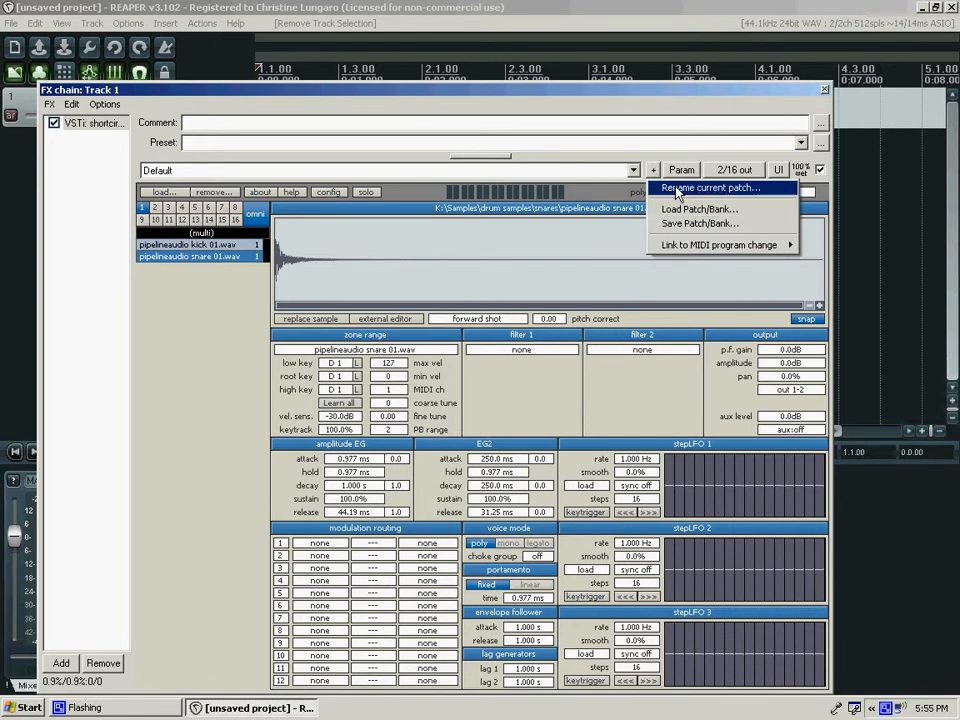
{"action": "left_click", "coordinate": [700, 223]}
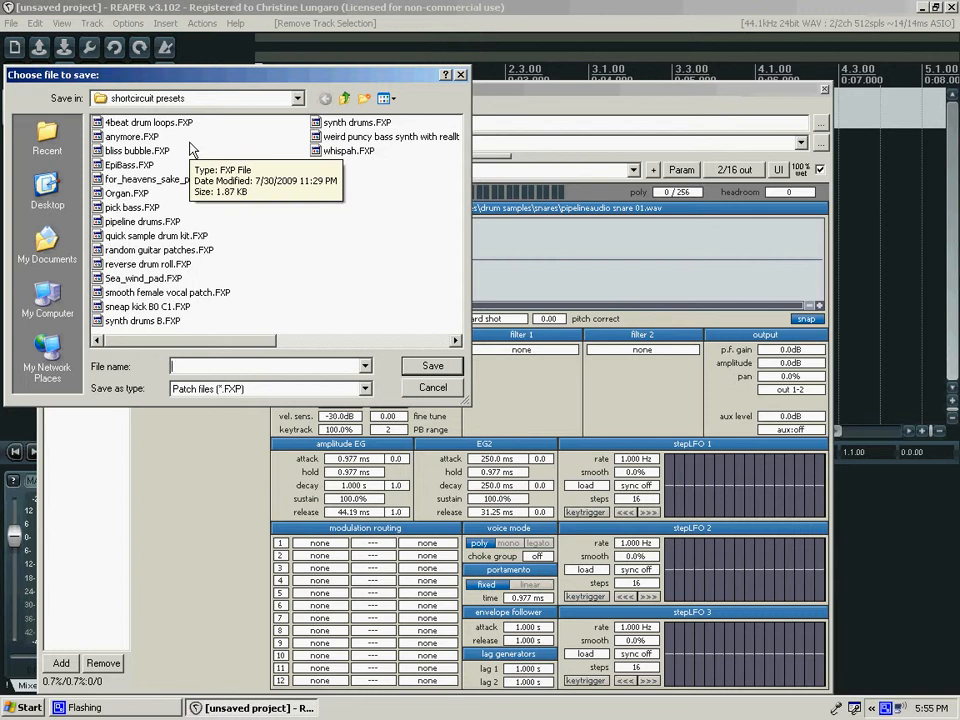
{"action": "left_click", "coordinate": [460, 77]}
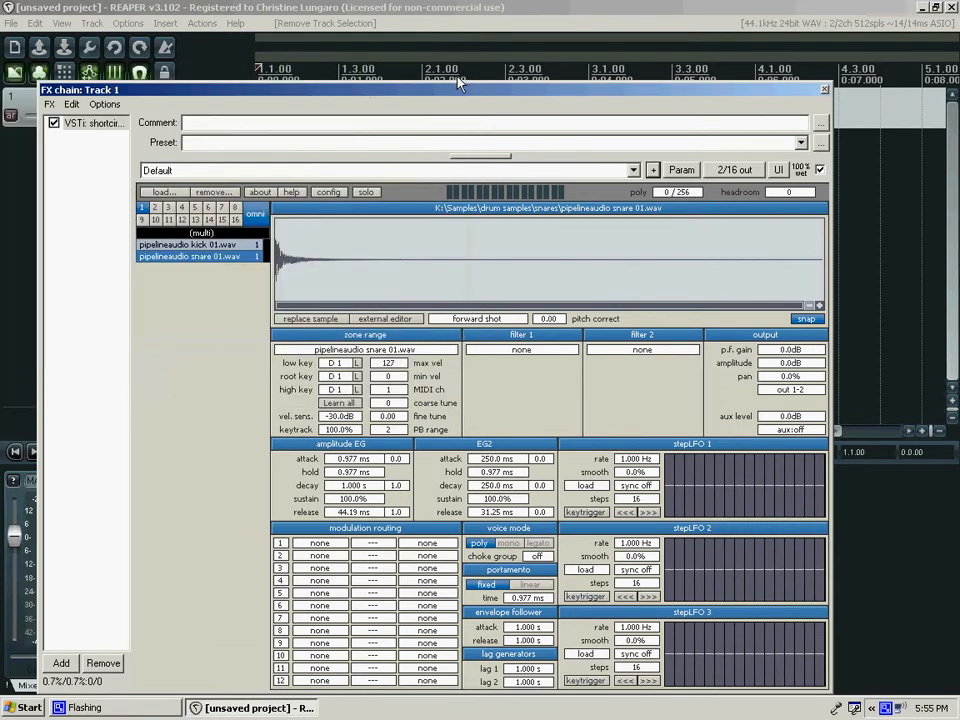
- Load the pipeline drums.FXP patch from the shortcircuit presets folder into the sampler
{"action": "left_click", "coordinate": [651, 171]}
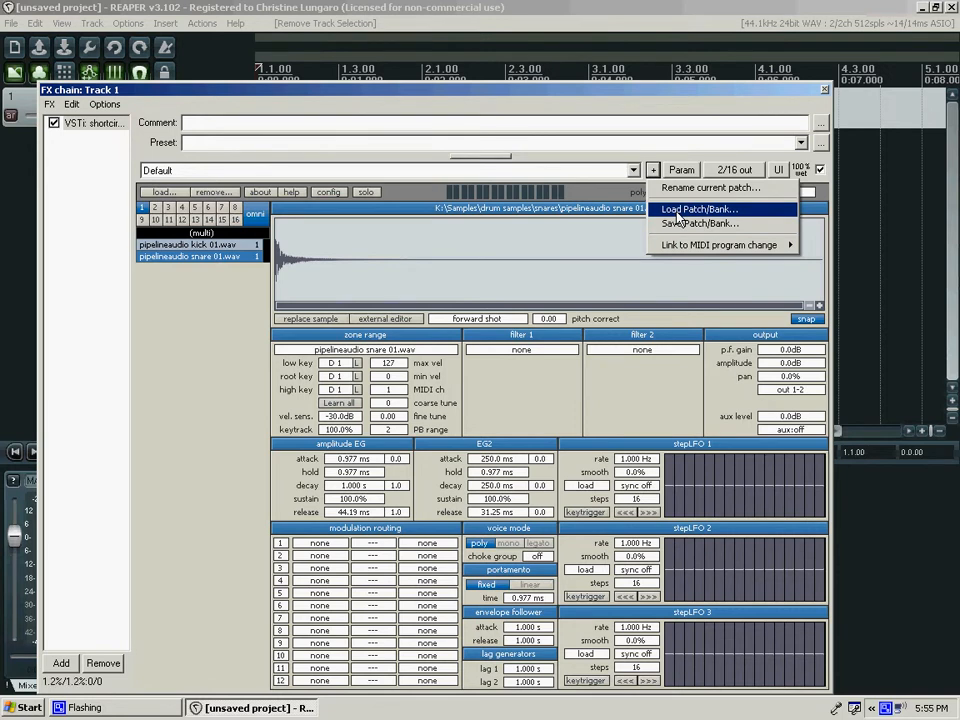
{"action": "left_click", "coordinate": [677, 209]}
{"action": "double_click", "coordinate": [143, 218]}
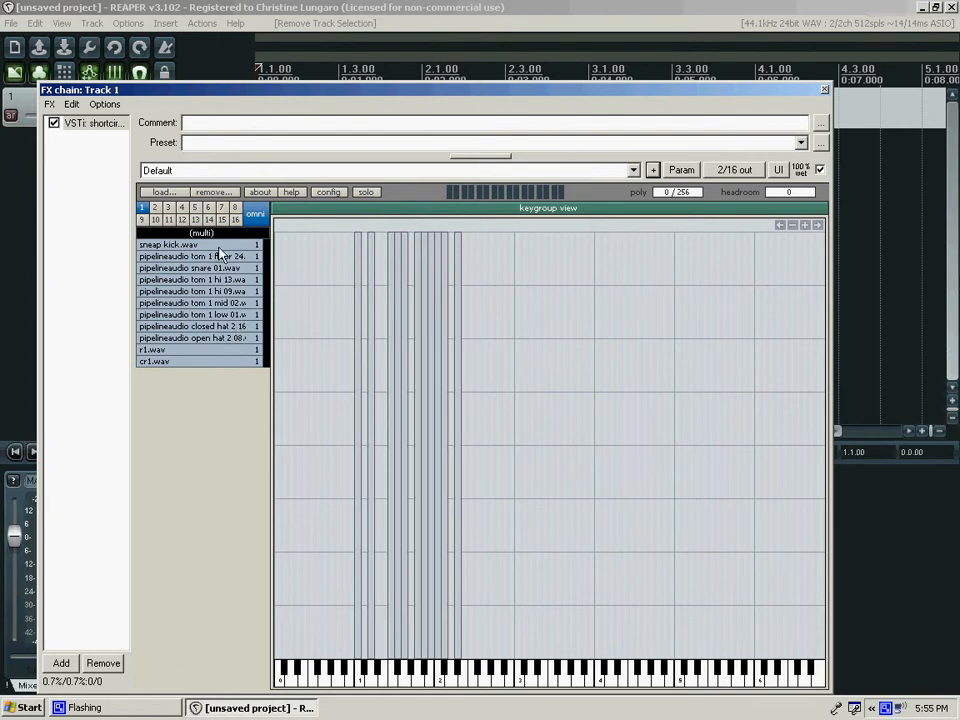
- Inspect the key assignments of the loaded ride, crash, kick, high tom and open hat samples, then close the FX chain
{"action": "left_click", "coordinate": [200, 351]}
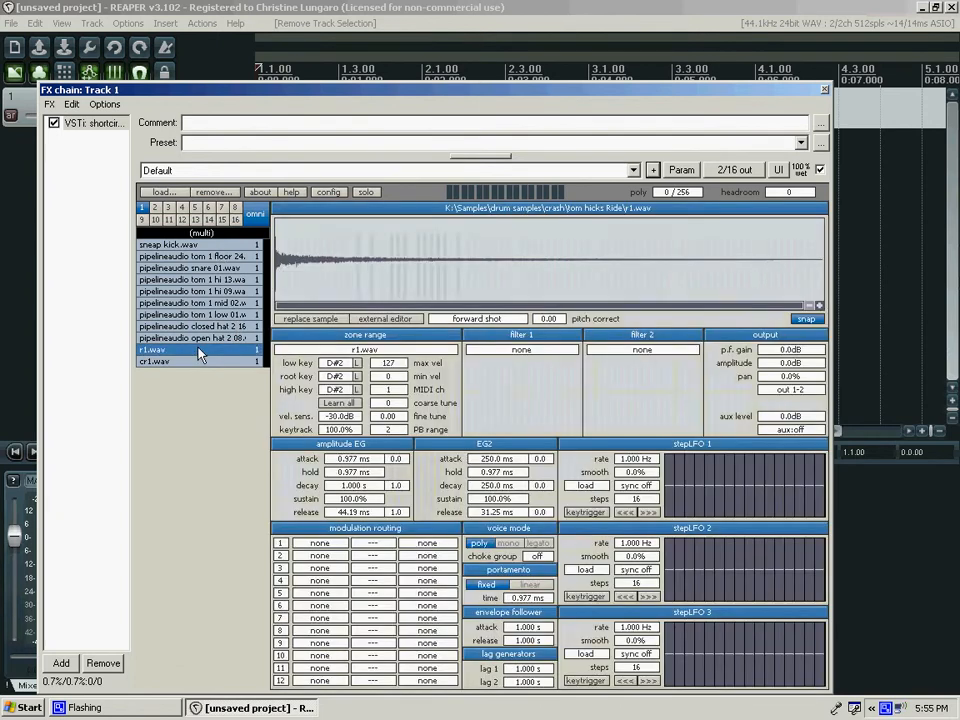
{"action": "left_click", "coordinate": [192, 362]}
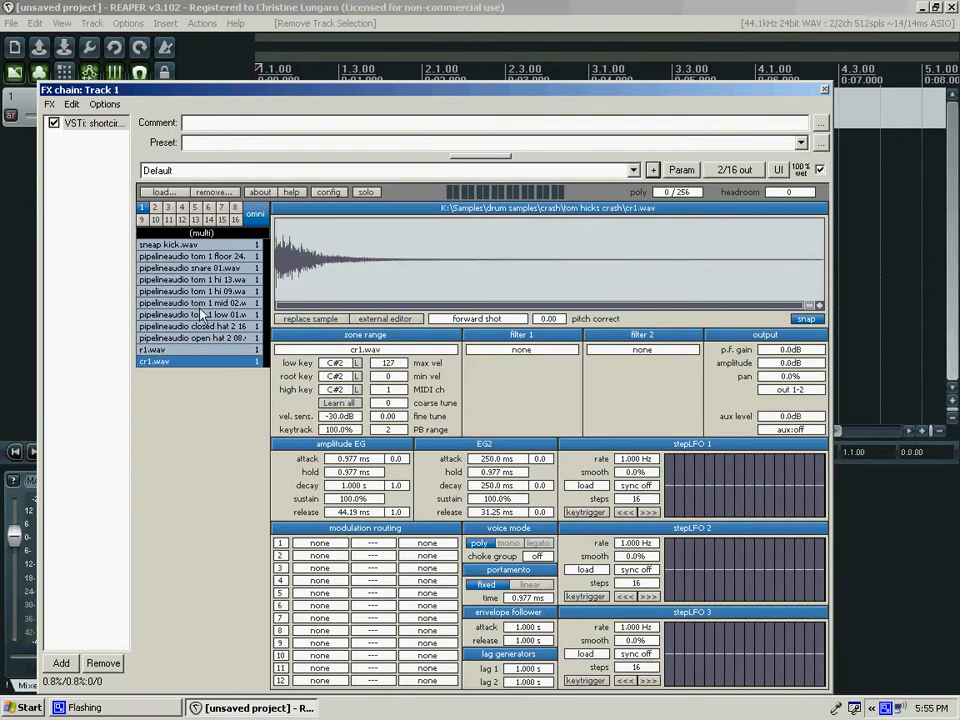
{"action": "left_click", "coordinate": [186, 246]}
{"action": "left_click", "coordinate": [187, 291]}
{"action": "left_click", "coordinate": [190, 338]}
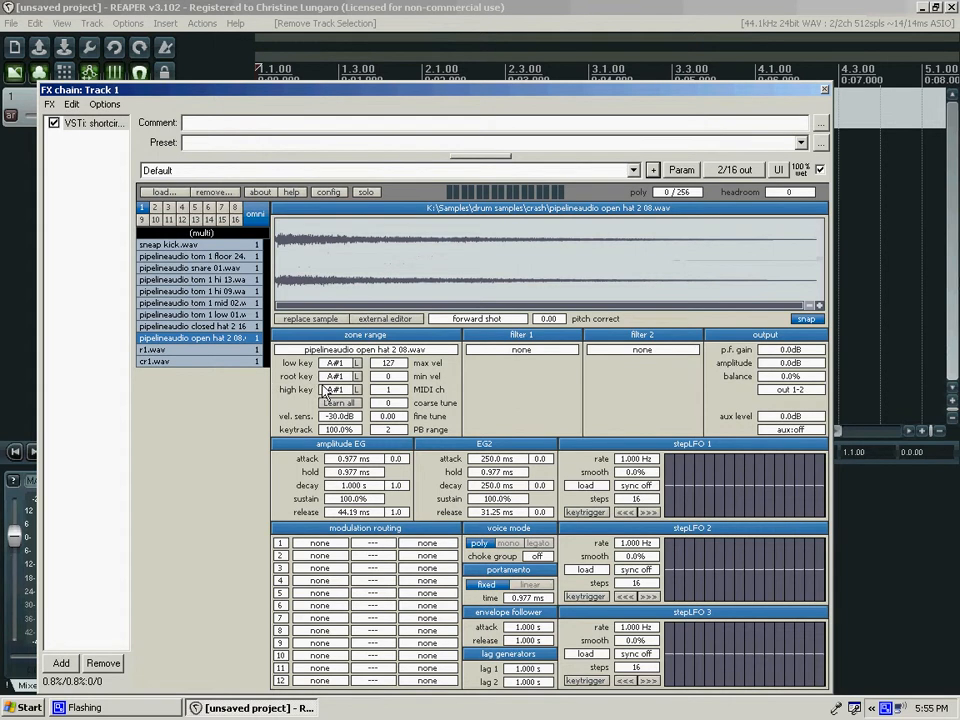
{"action": "left_click", "coordinate": [824, 89]}
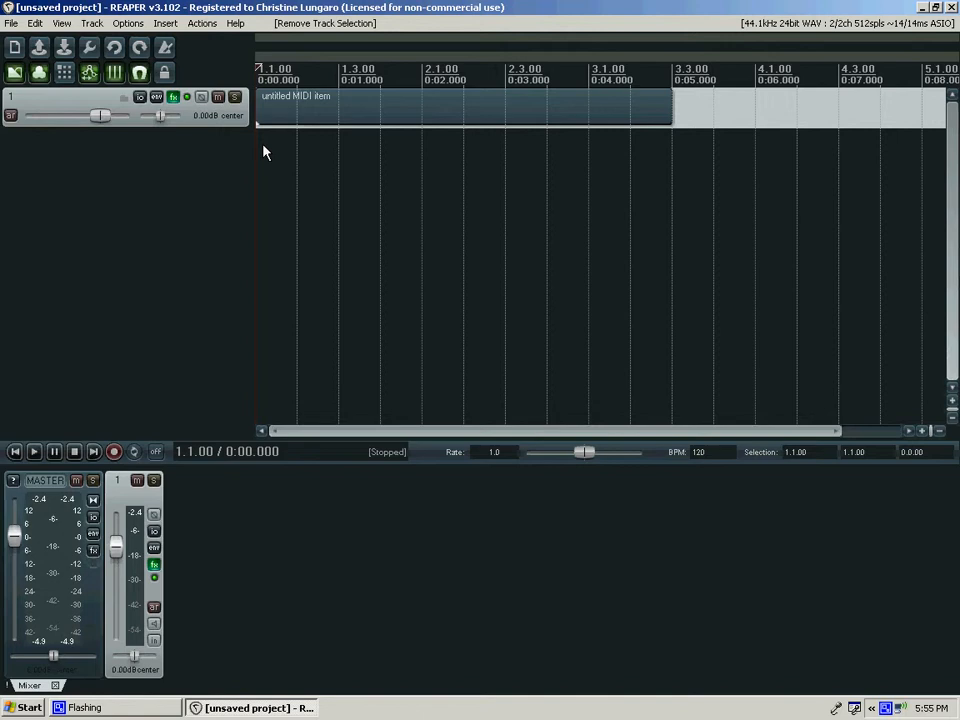
- Open the MIDI item in the editor and draw Bass Drum 1 notes three grid divisions long on beats 1.1 and 1.3
{"action": "key", "text": "ctrl+alt+e"}
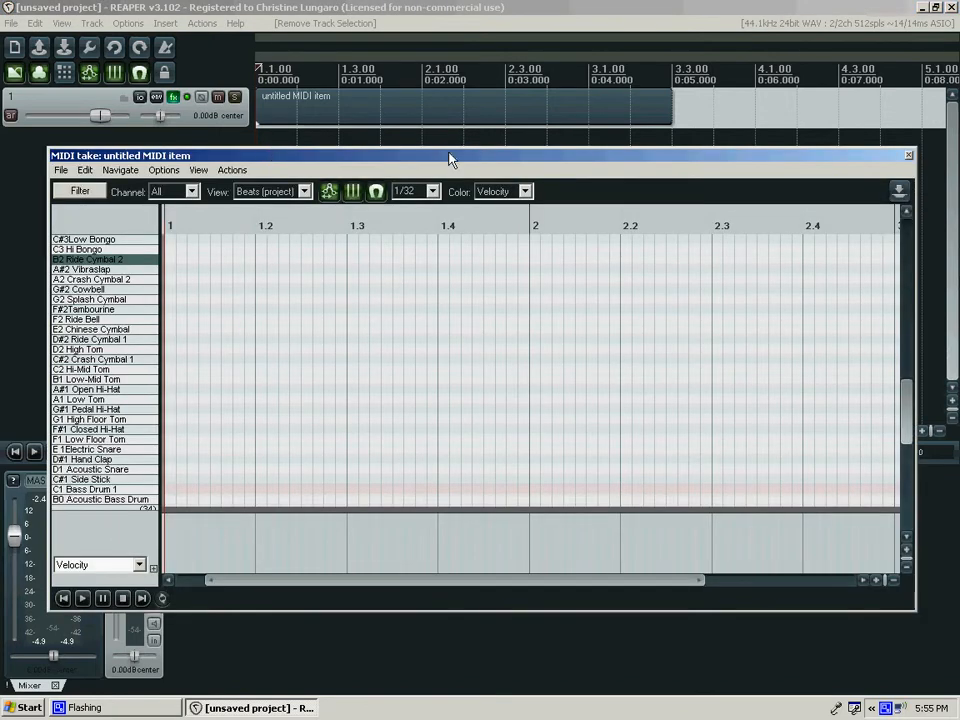
{"action": "left_click_drag", "start_coordinate": [448, 150], "coordinate": [450, 138]}
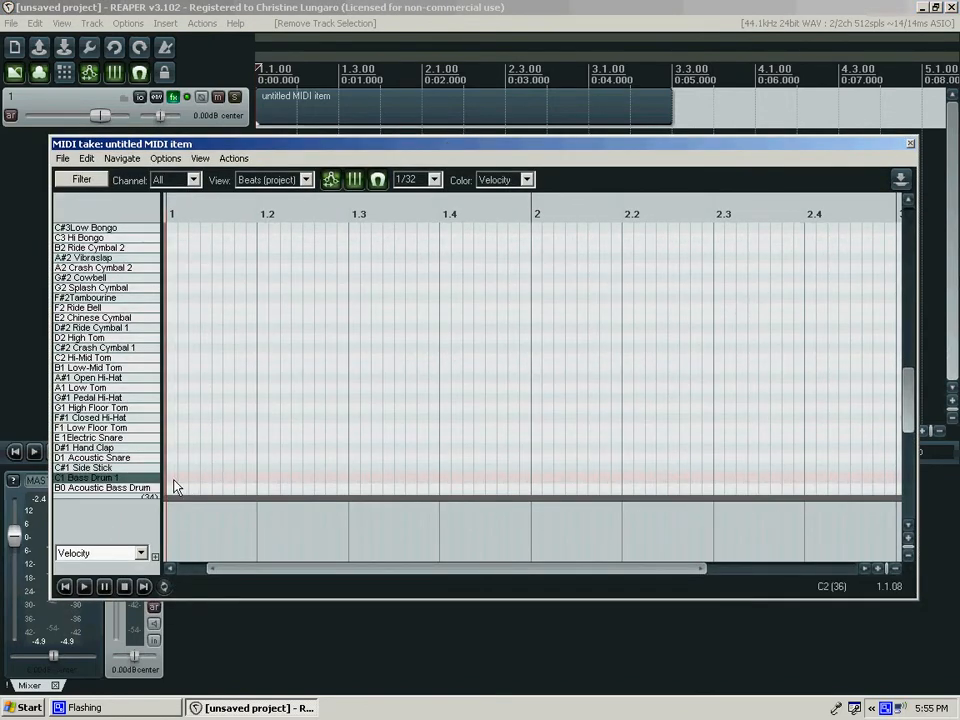
{"action": "left_click_drag", "start_coordinate": [170, 479], "coordinate": [203, 483]}
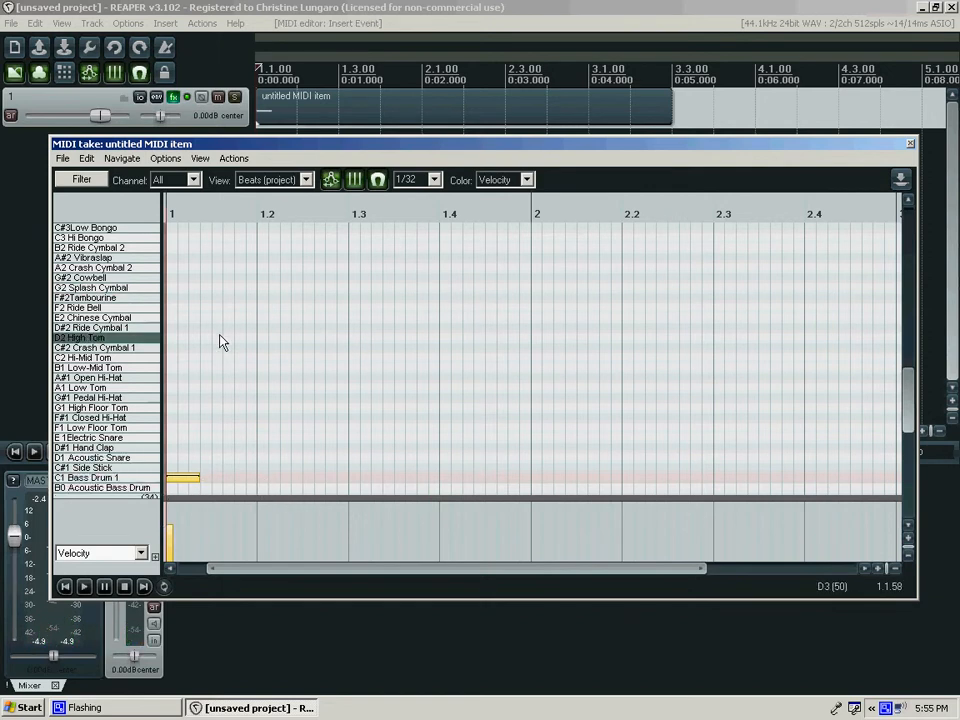
{"action": "left_click", "coordinate": [350, 481]}
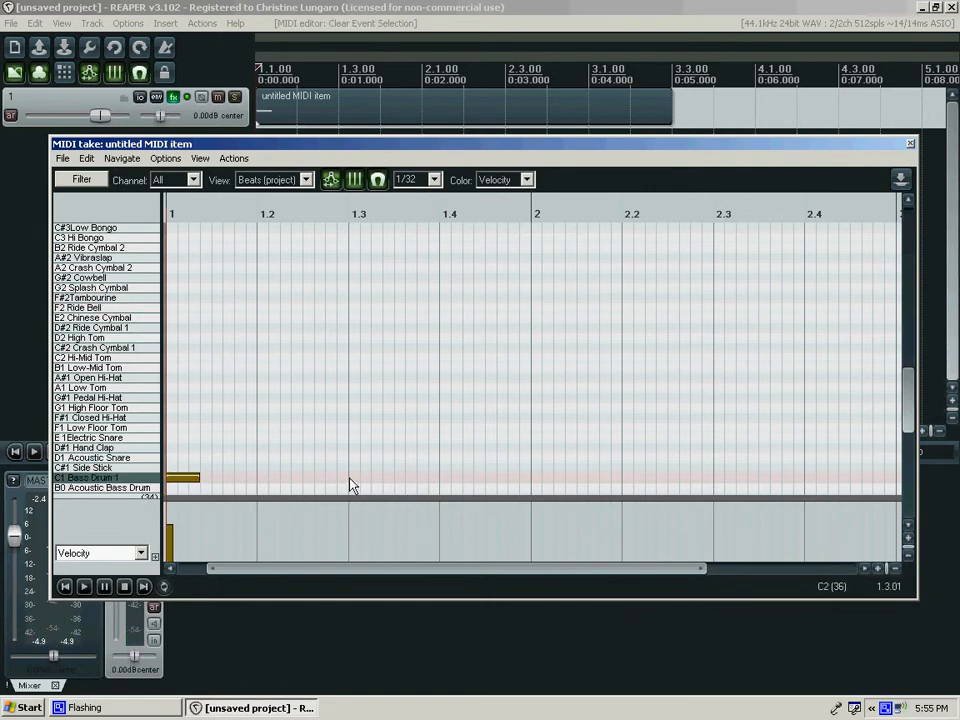
{"action": "left_click_drag", "start_coordinate": [350, 481], "coordinate": [384, 482]}
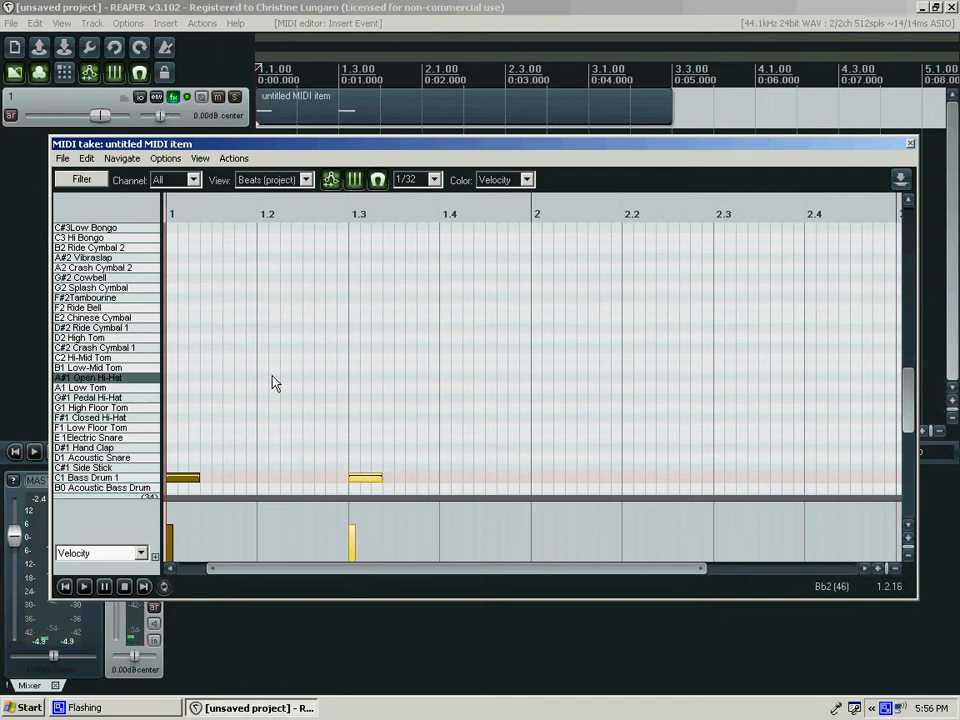
- Add Acoustic Snare notes two grid divisions long on beats 1.2 and 1.4
{"action": "left_click", "coordinate": [290, 466]}
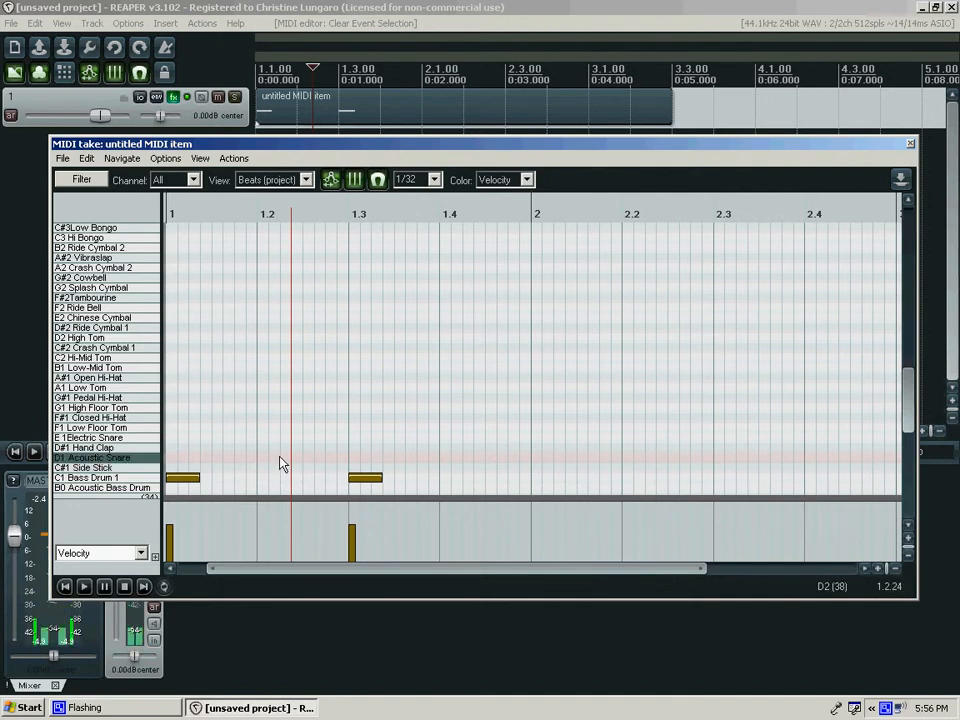
{"action": "left_click", "coordinate": [280, 460]}
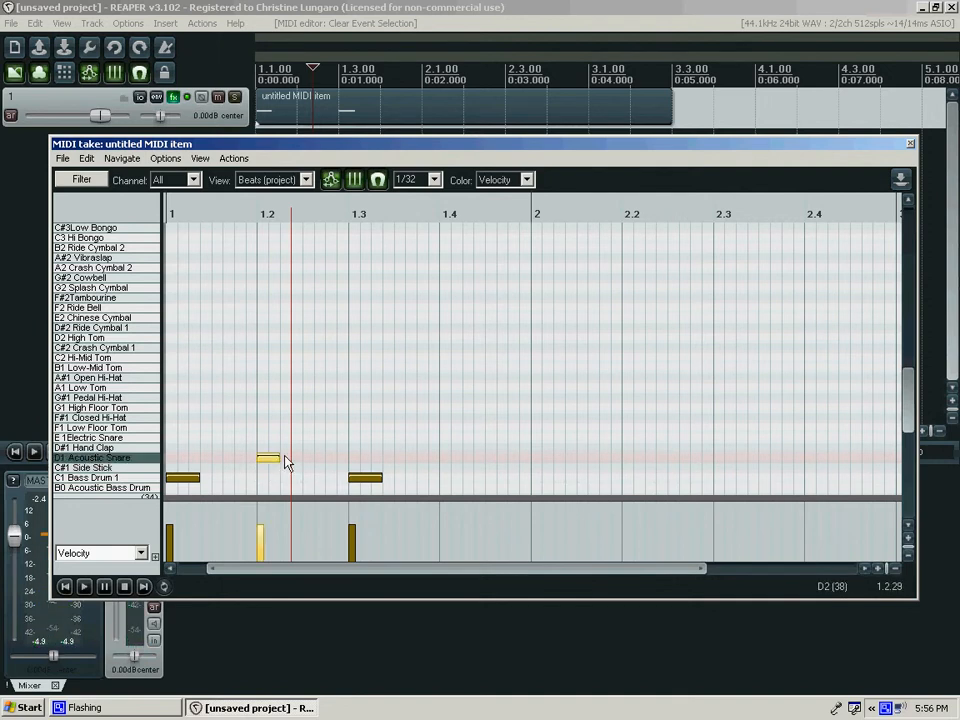
{"action": "left_click", "coordinate": [442, 460]}
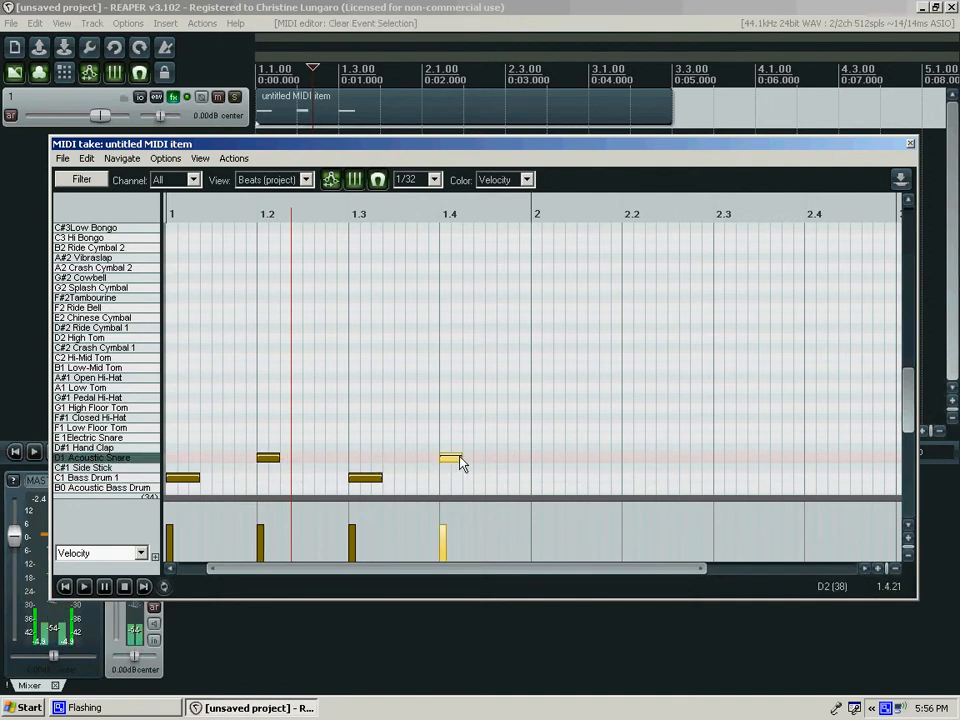
- Add a Closed Hi-Hat note on beat 1.1, paste copies on beats 1.2, 1.3 and 1.4, and return the cursor to the start
{"action": "left_click", "coordinate": [178, 420]}
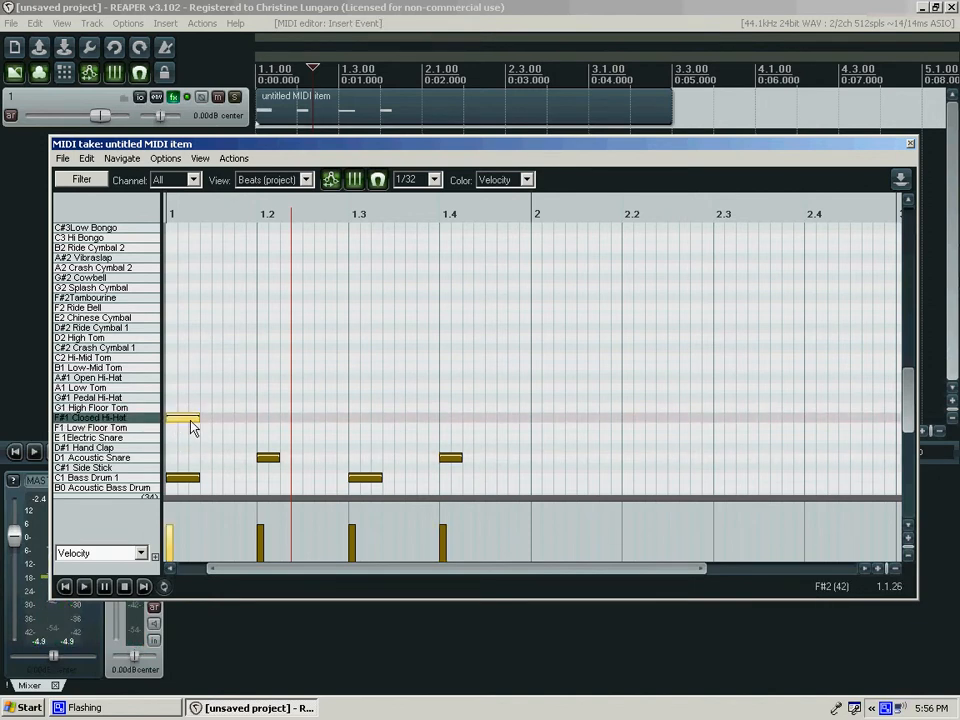
{"action": "left_click", "coordinate": [258, 427]}
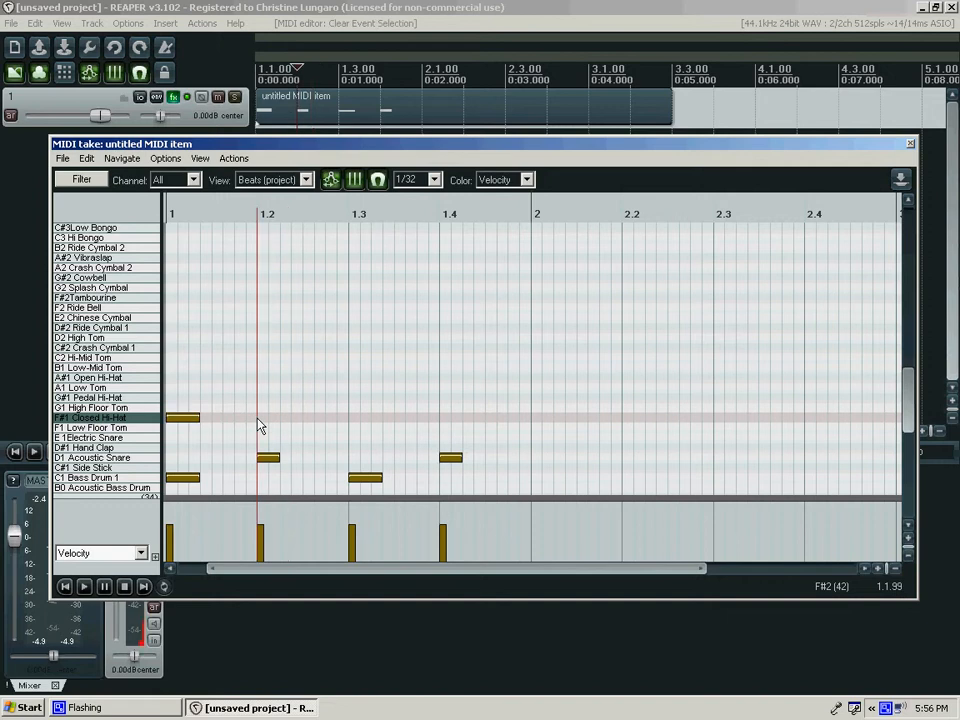
{"action": "key", "text": "ctrl+v"}
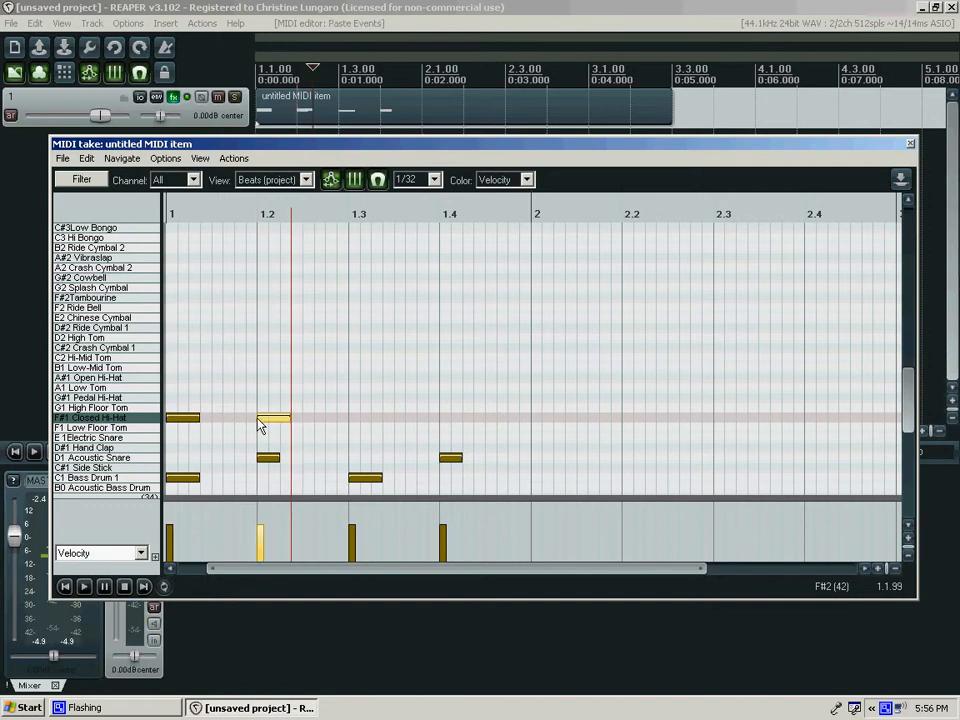
{"action": "left_click", "coordinate": [352, 398]}
{"action": "key", "text": "ctrl+v"}
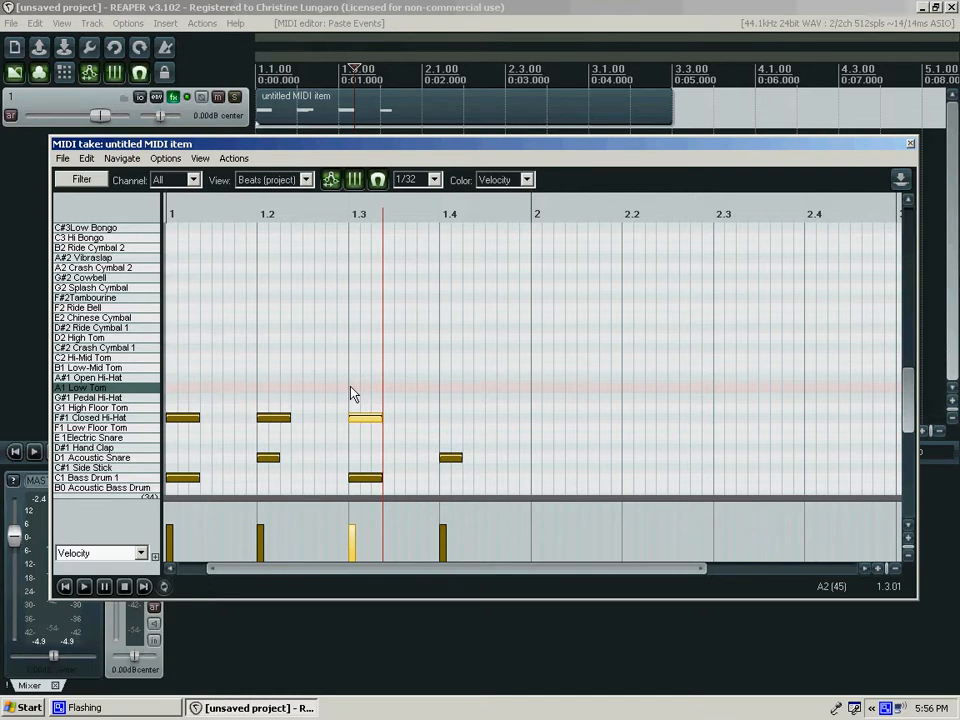
{"action": "left_click", "coordinate": [440, 422]}
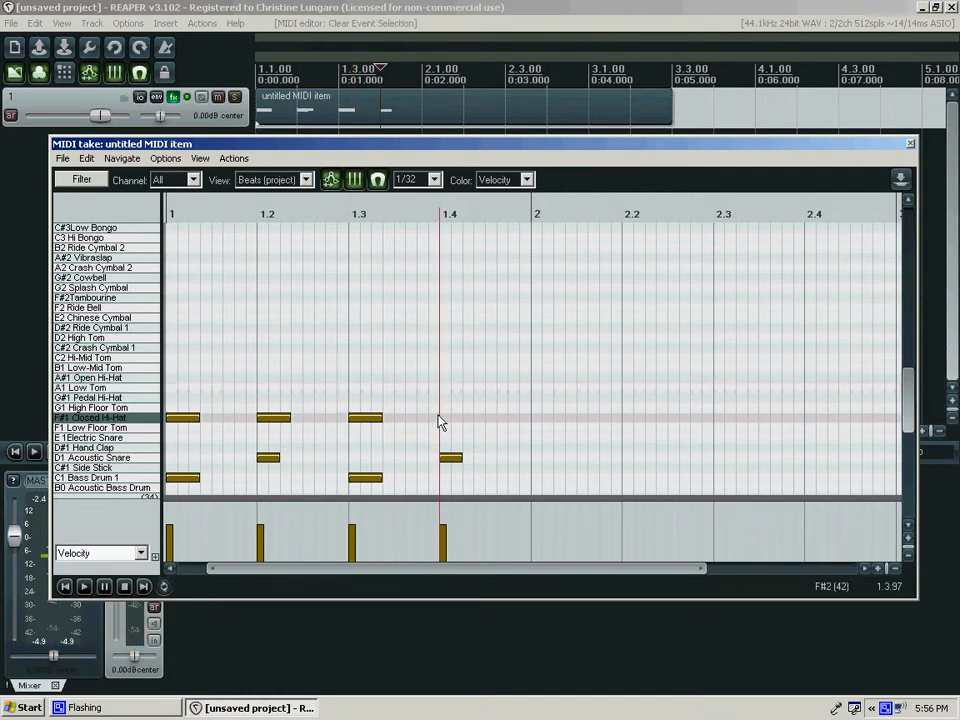
{"action": "key", "text": "ctrl+v"}
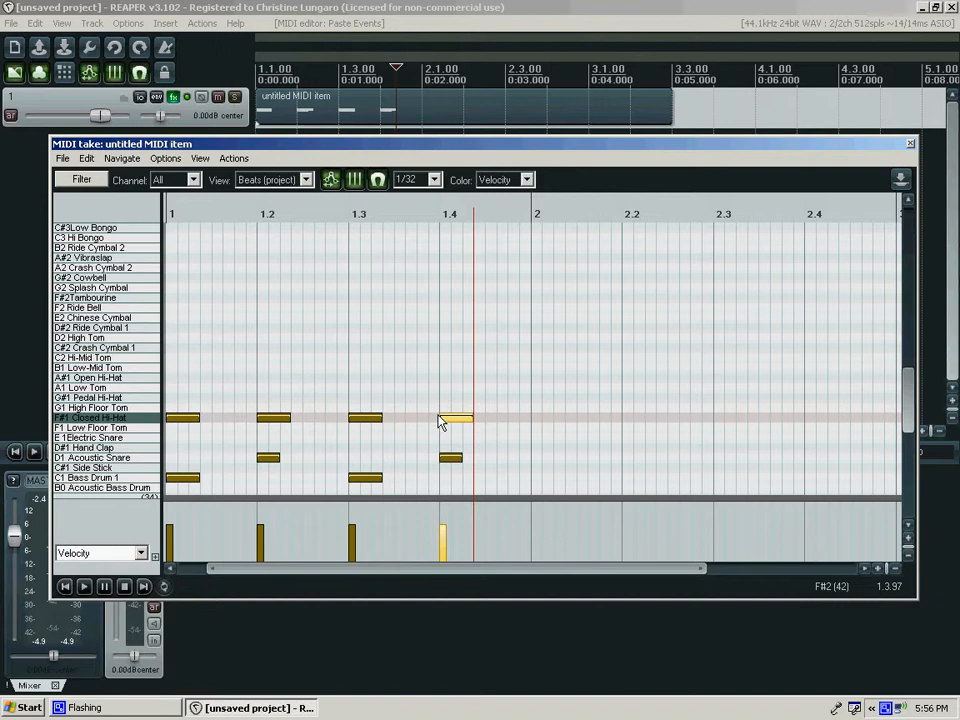
{"action": "left_click", "coordinate": [65, 588]}
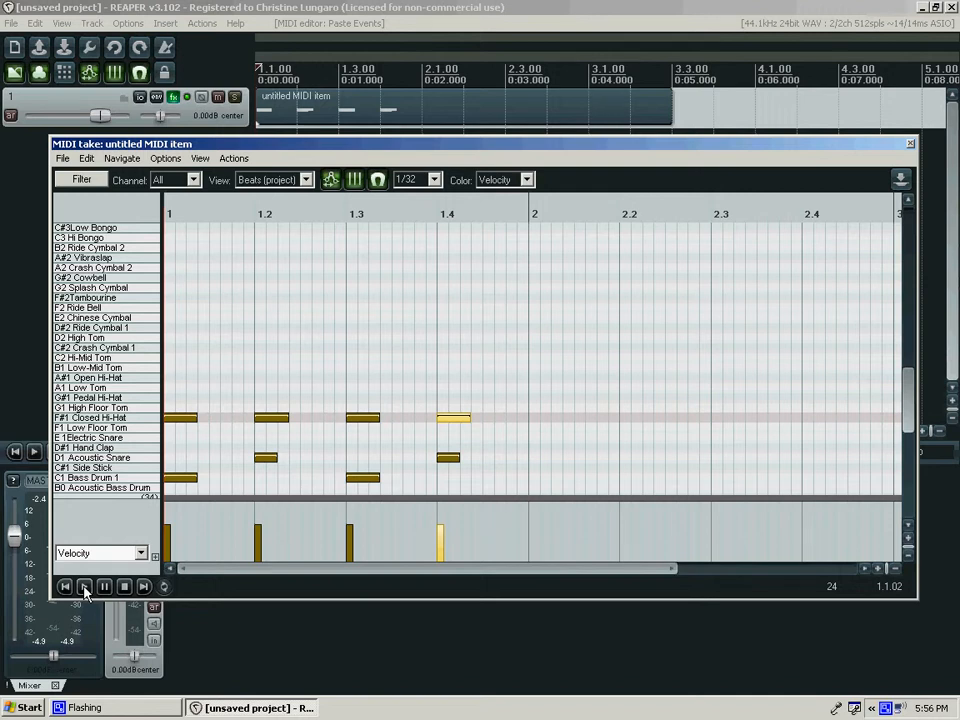
- Play back the programmed kick, snare and hi-hat beat from the start, stop it, and close the MIDI editor
{"action": "left_click", "coordinate": [85, 588]}
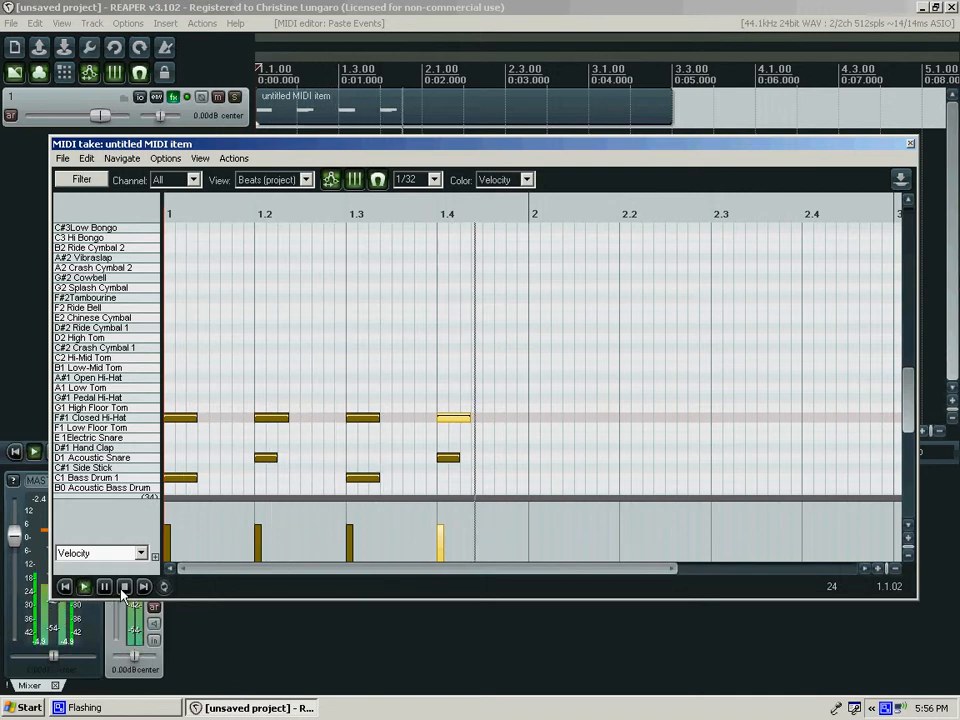
{"action": "left_click", "coordinate": [124, 588]}
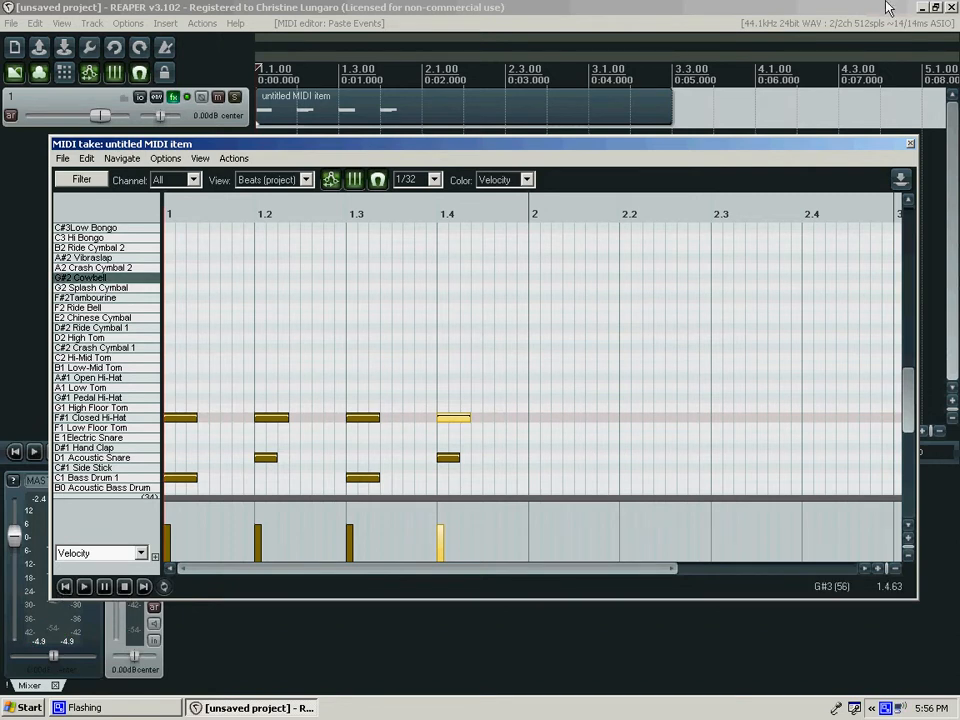
{"action": "left_click", "coordinate": [910, 144]}
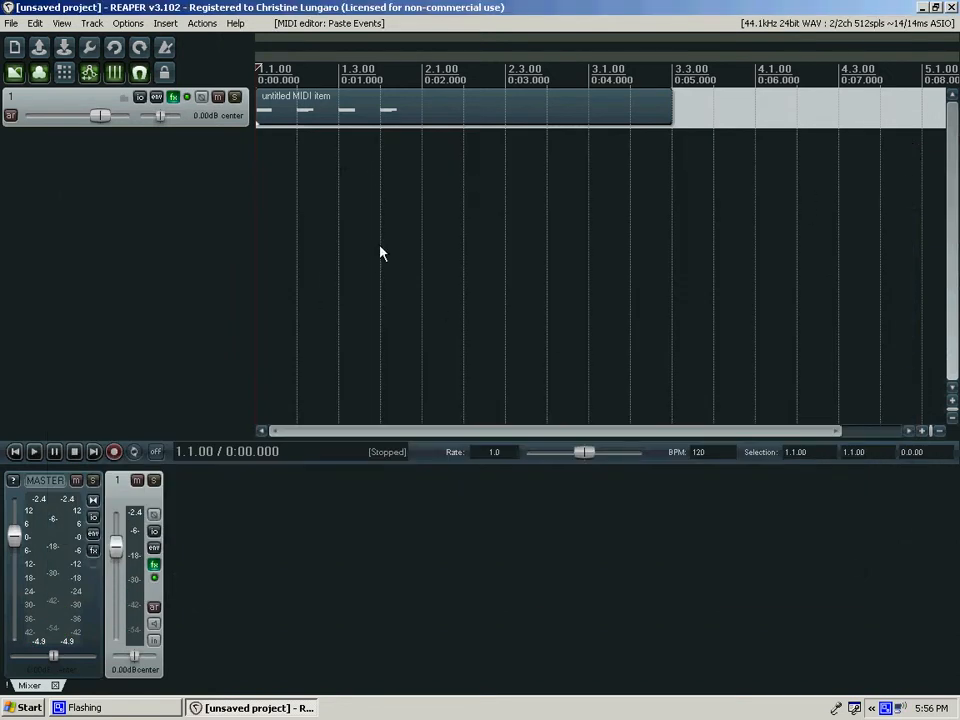
{"action": "left_click", "coordinate": [386, 124]}
{"action": "left_click", "coordinate": [256, 188]}
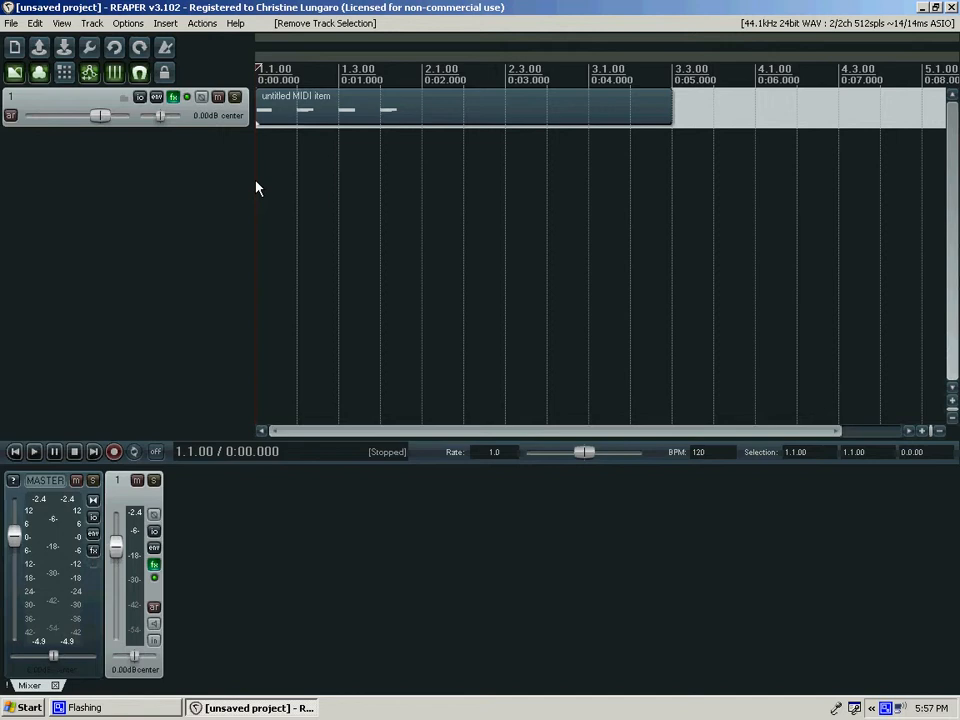
- Review the hi-hat note rows in the MIDI editor and the Shortcircuit sampler in track 1's FX chain, closing each window after viewing
{"action": "key", "text": "ctrl+alt+e"}
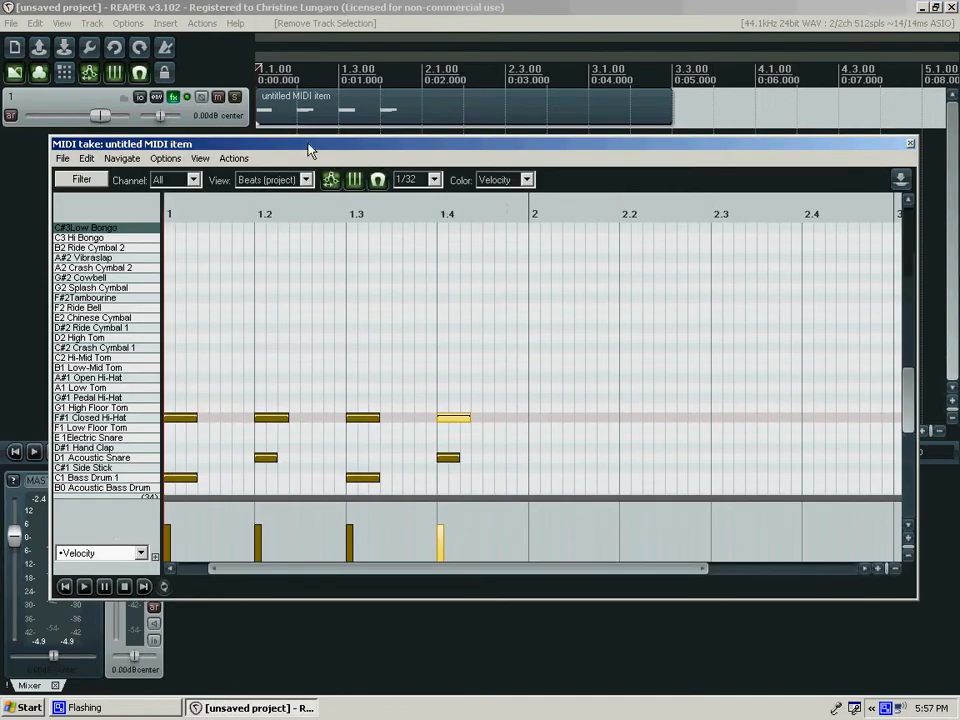
{"action": "left_click", "coordinate": [134, 418]}
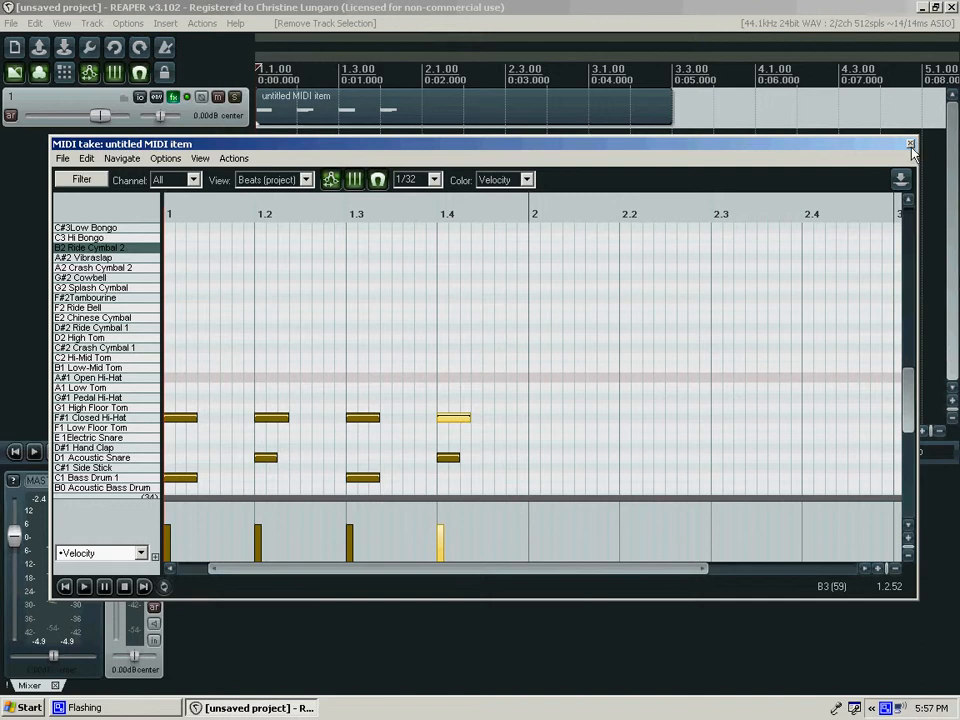
{"action": "left_click", "coordinate": [910, 144]}
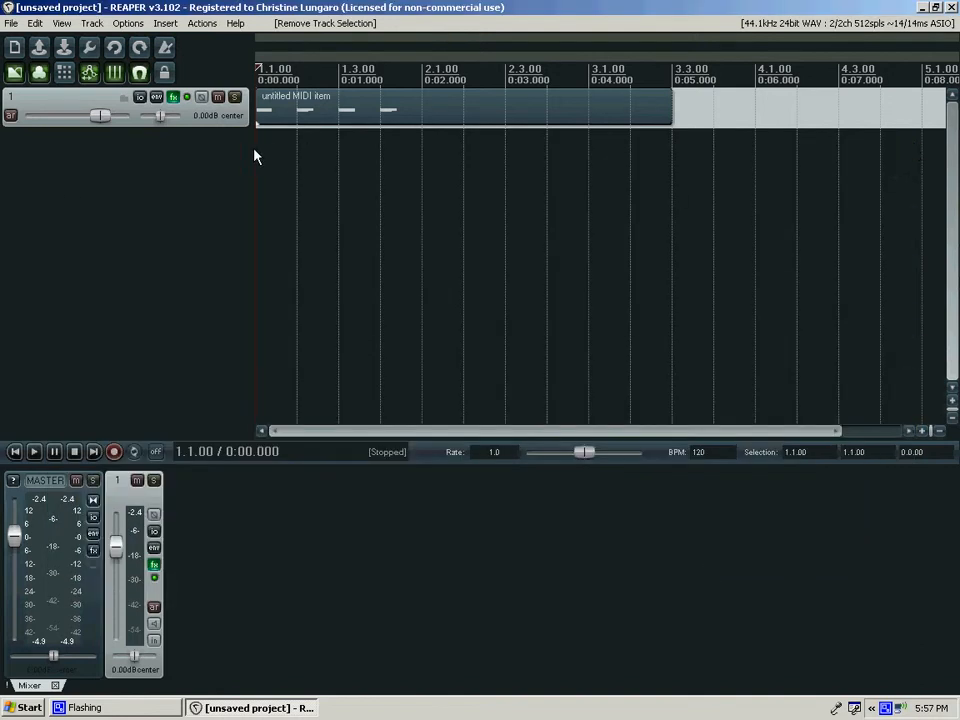
{"action": "left_click", "coordinate": [173, 97]}
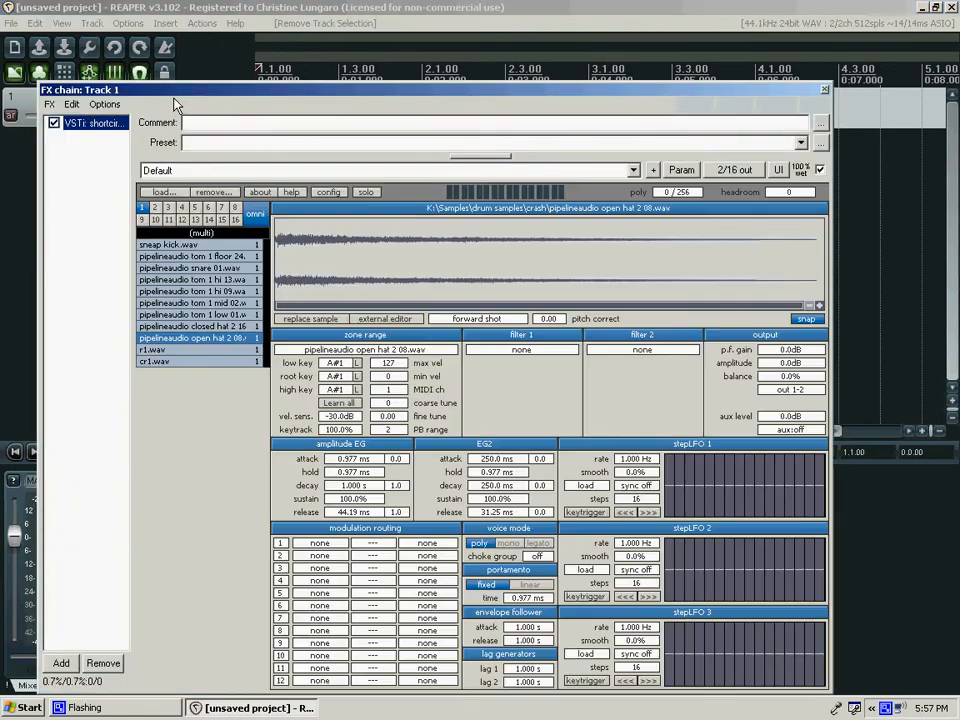
{"action": "left_click", "coordinate": [824, 92]}
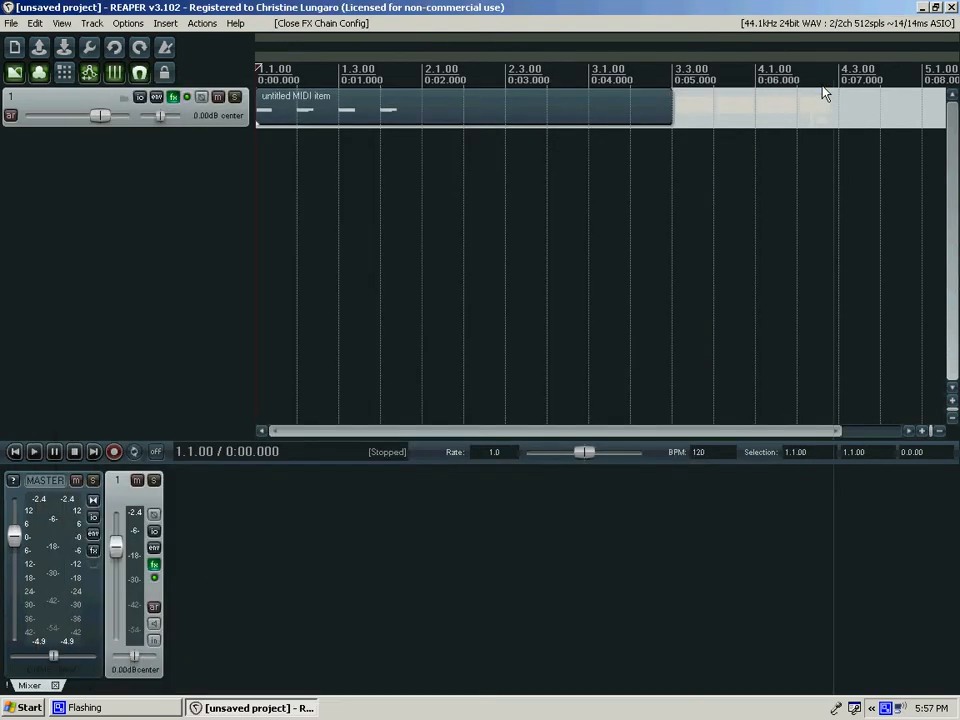